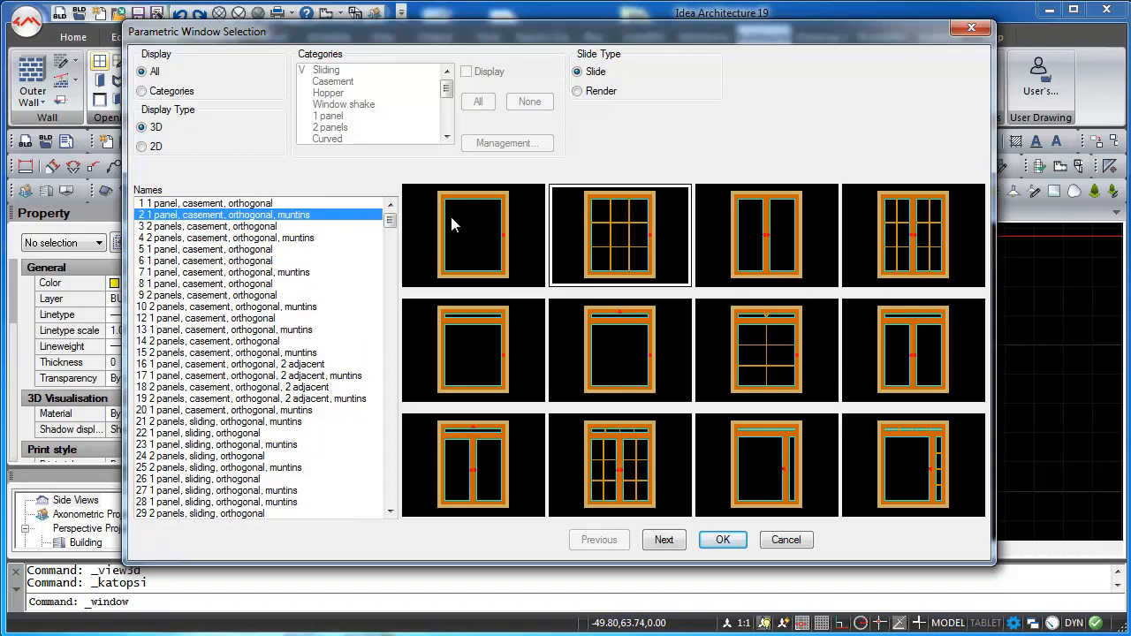
- Choose the parametric window model "2 panels, casement, orthogonal" for the new window
left_click(762, 241)
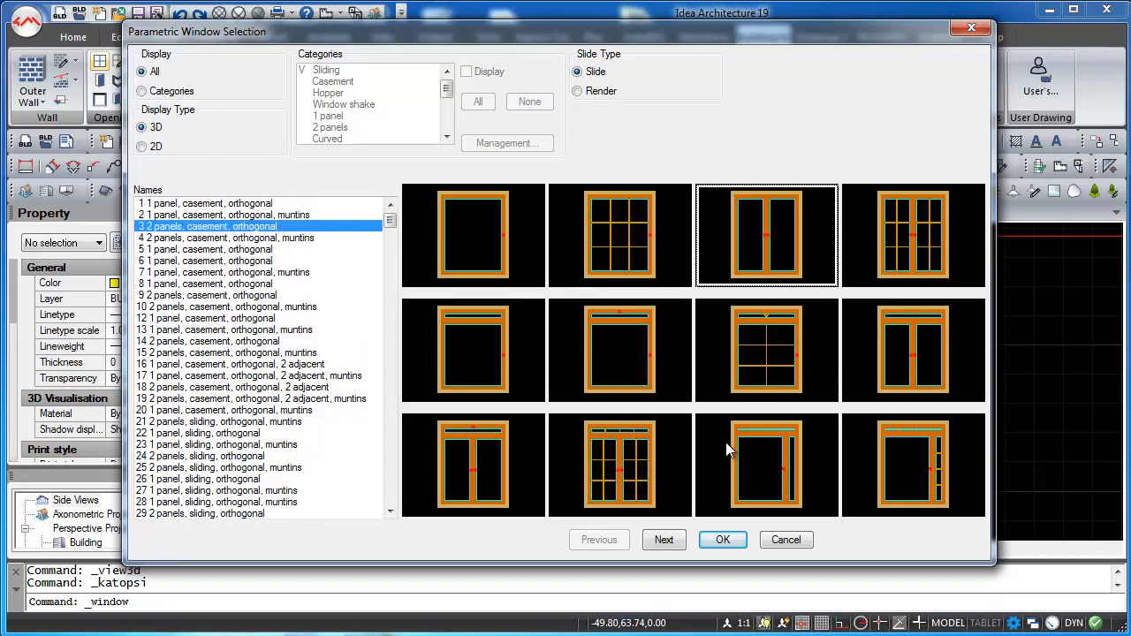
left_click(723, 541)
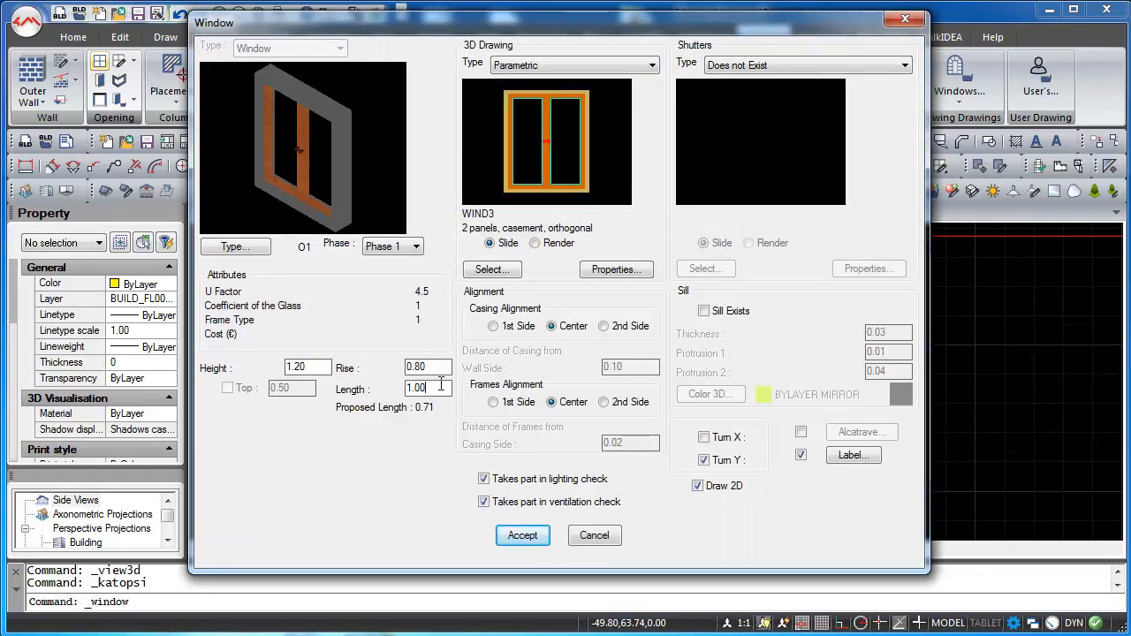
- Examine the available opening label patterns for the window without changing the label
left_click(851, 456)
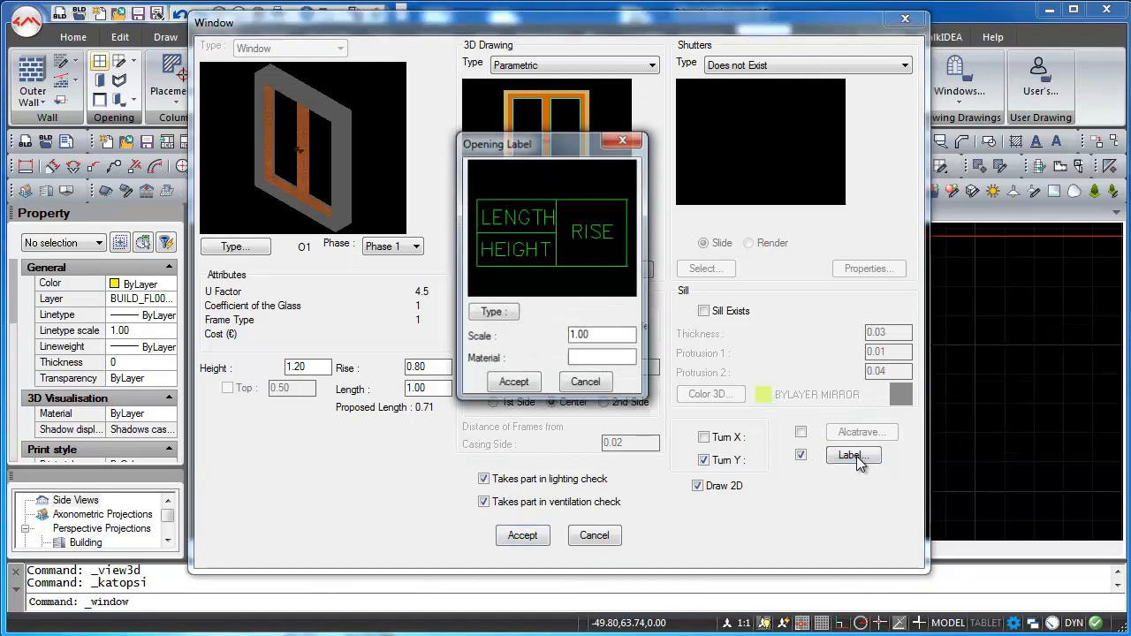
left_click(493, 313)
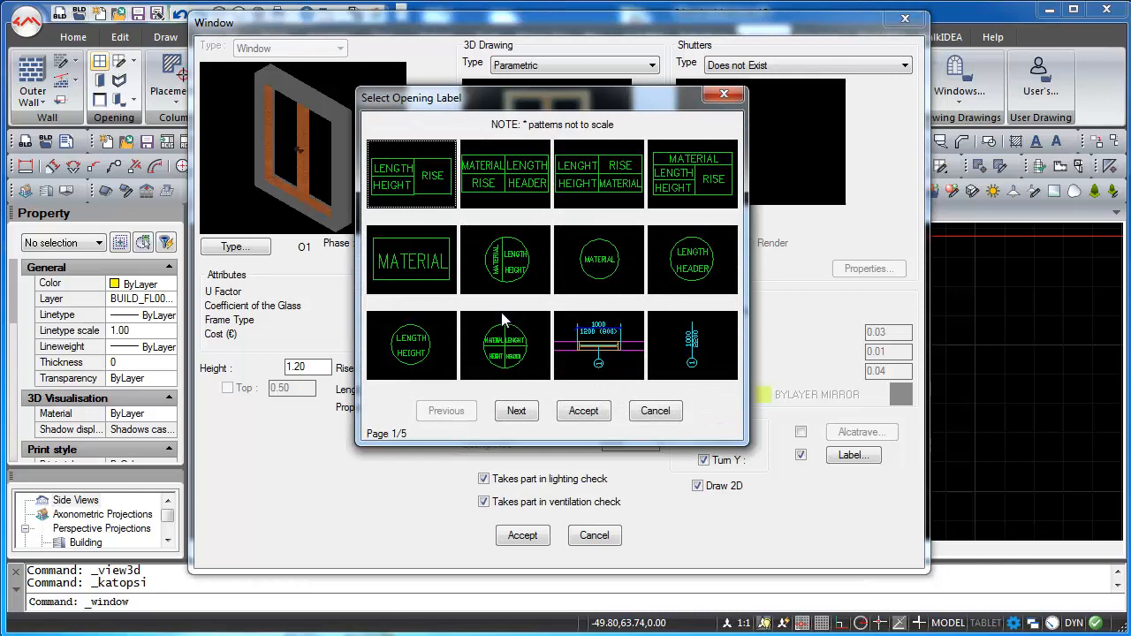
left_click(655, 411)
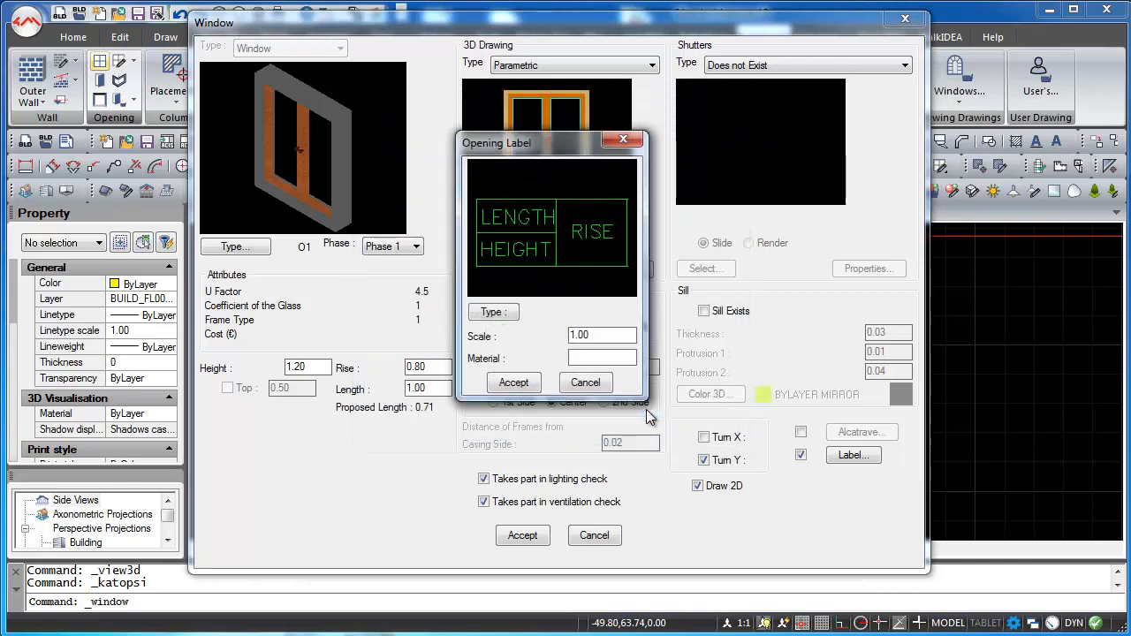
left_click(587, 383)
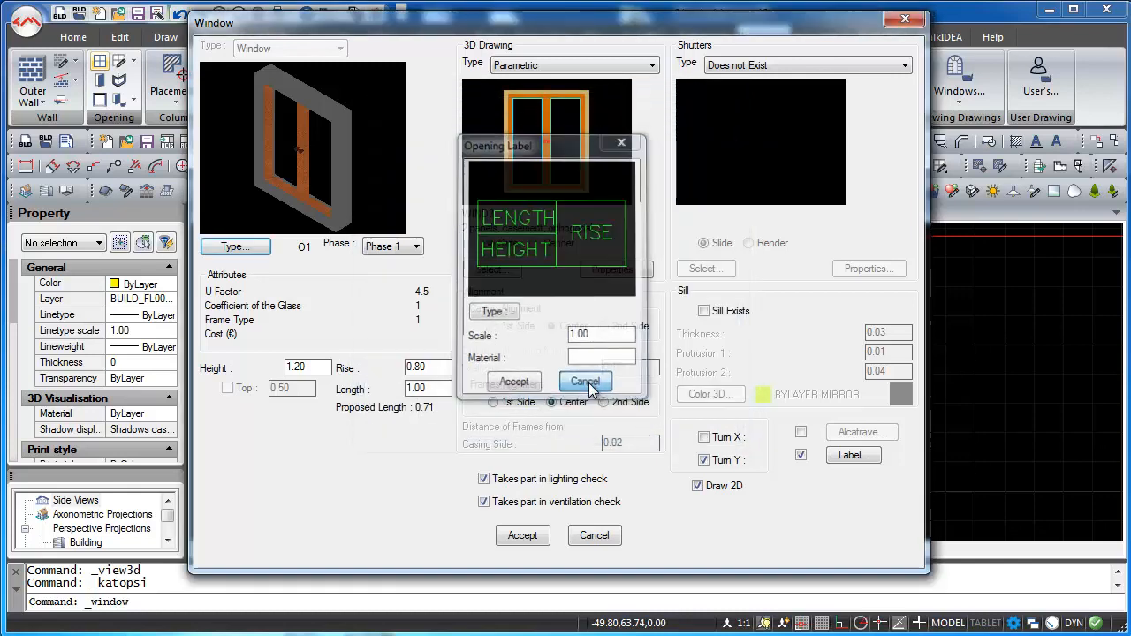
- Place the window in the plan's bottom exterior wall with first point 1 and second point 1.2, positioning its label just below
left_click(522, 535)
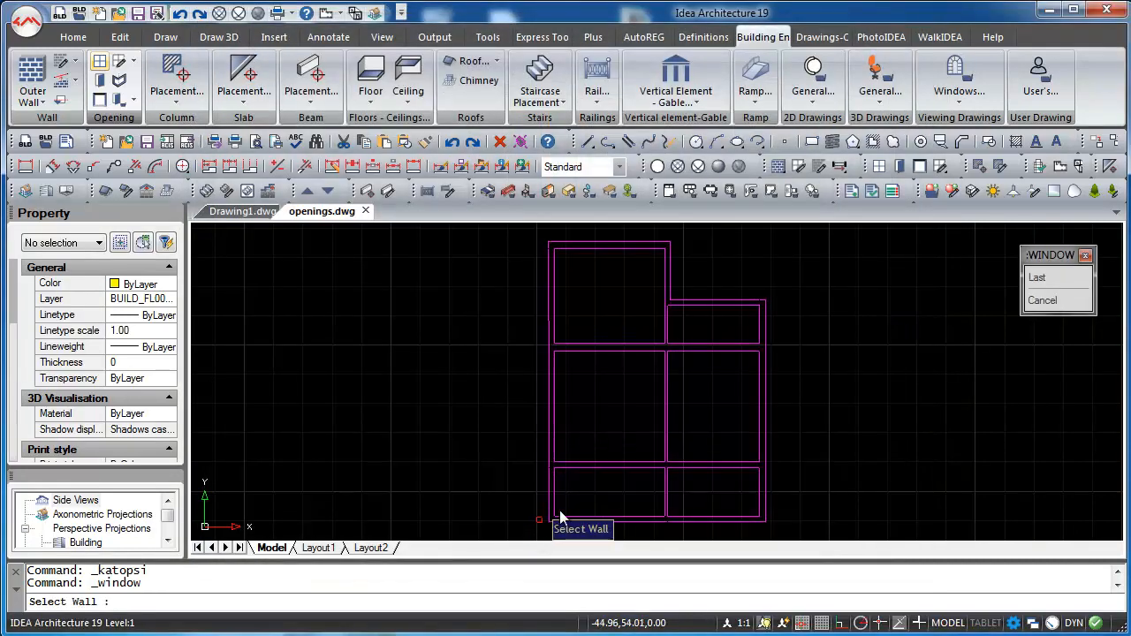
scroll(600, 496, "up", 4)
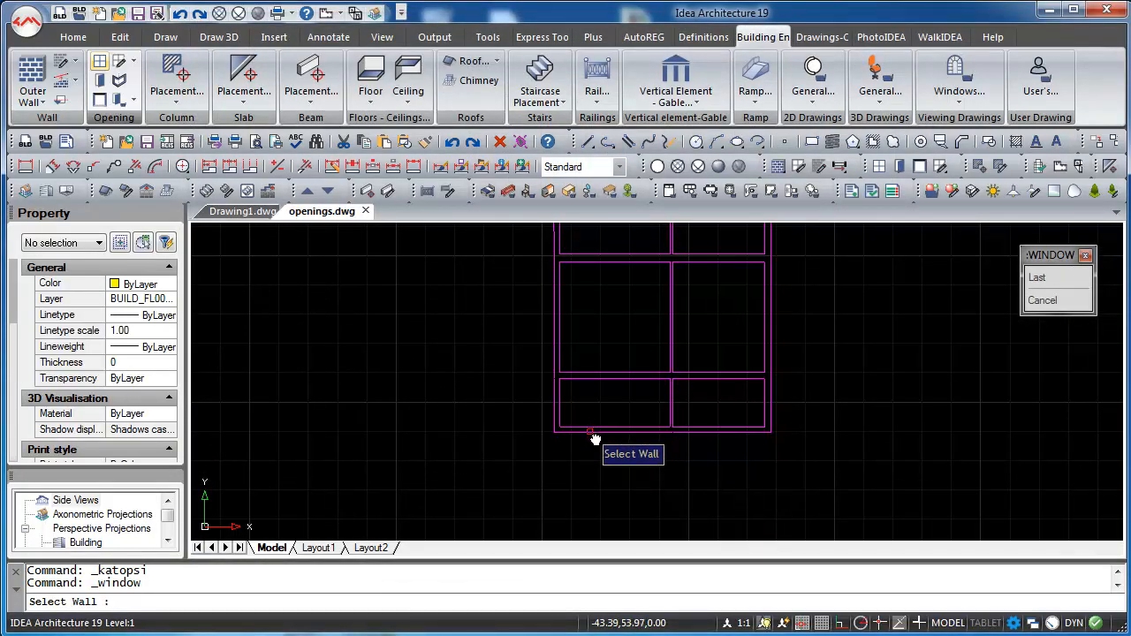
left_click(600, 432)
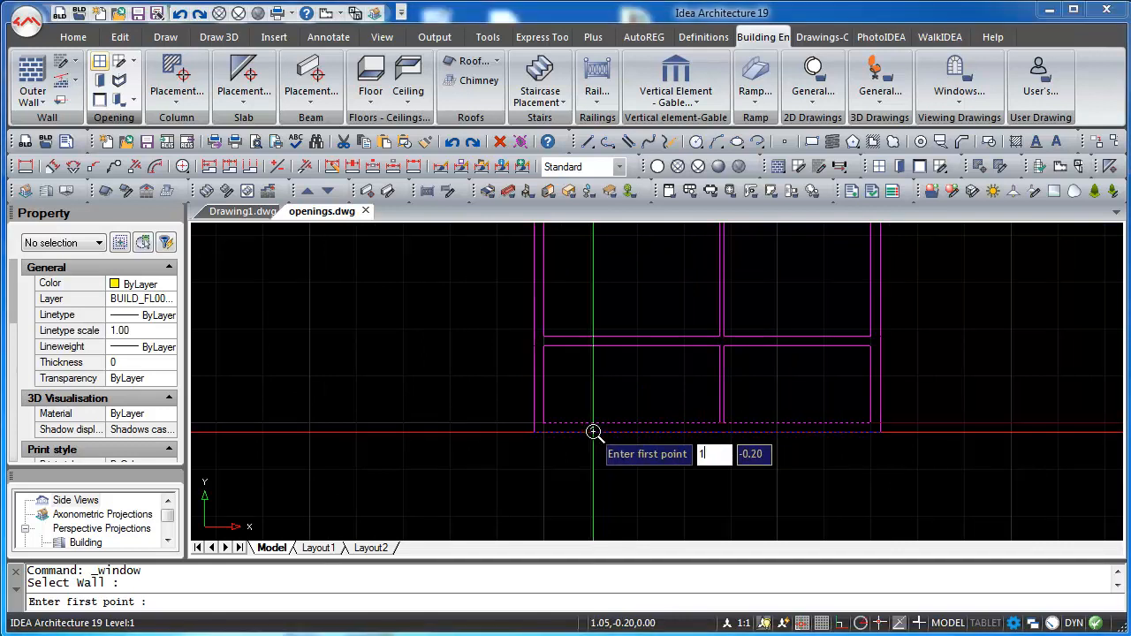
type("1")
key("Return")
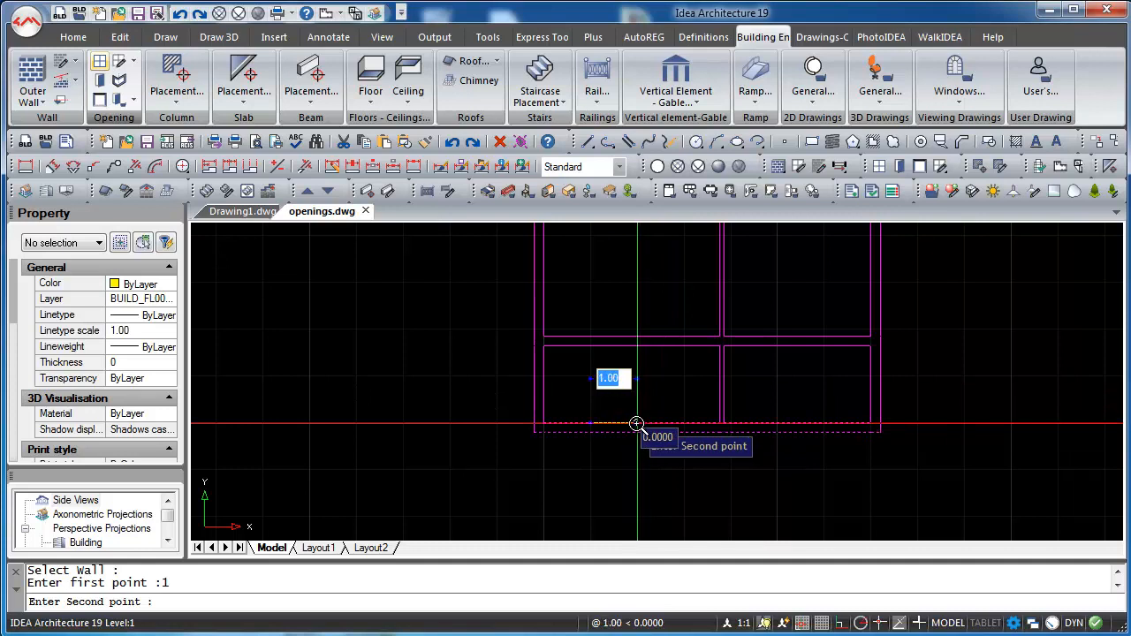
type("1.")
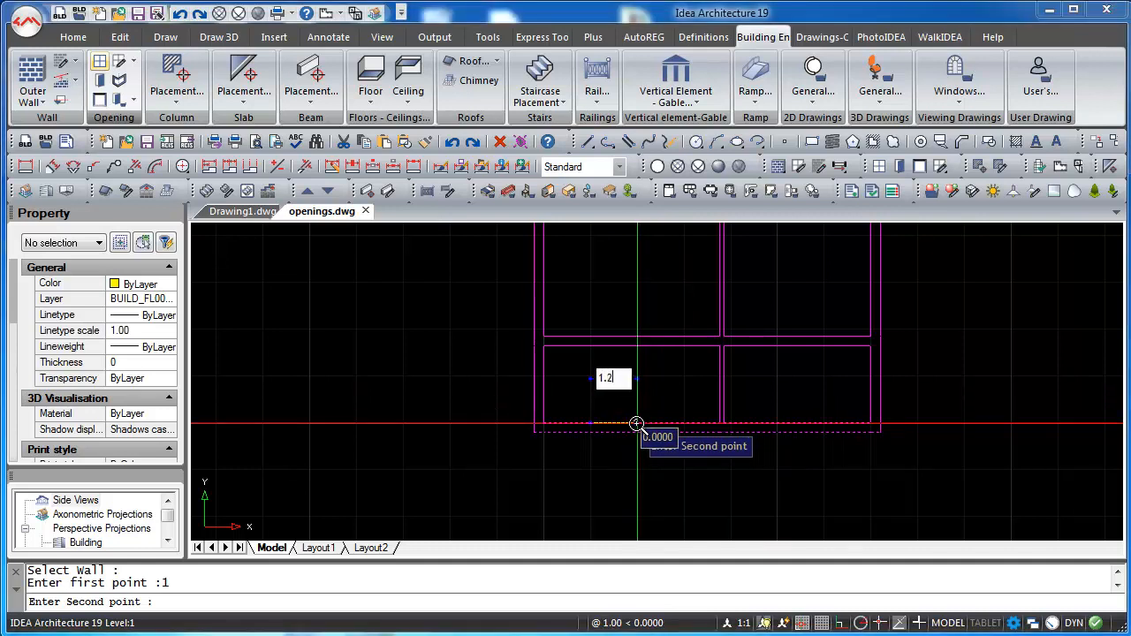
key("Return")
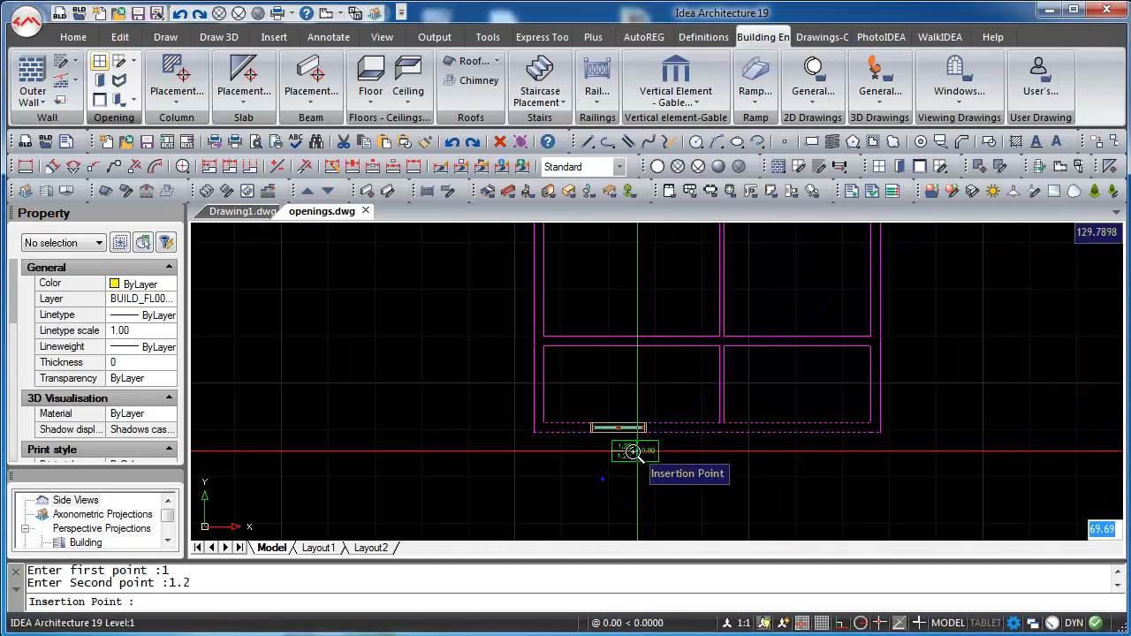
left_click(619, 451)
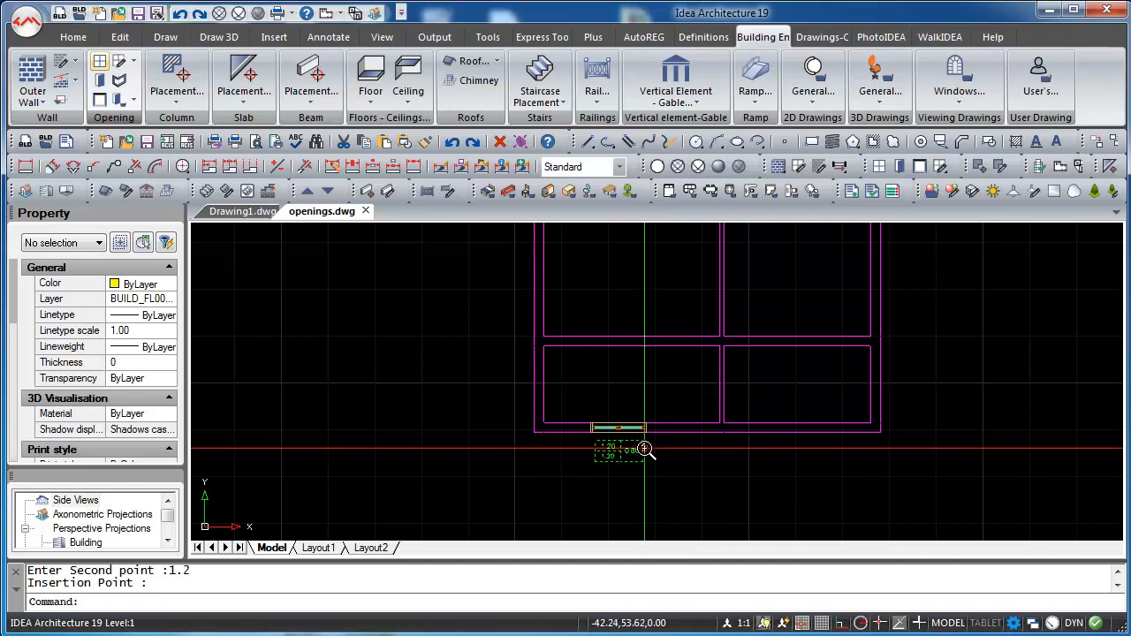
- Copy the window along the same wall into the neighbouring room, about 3.90 from the original
type("cp")
key("Return")
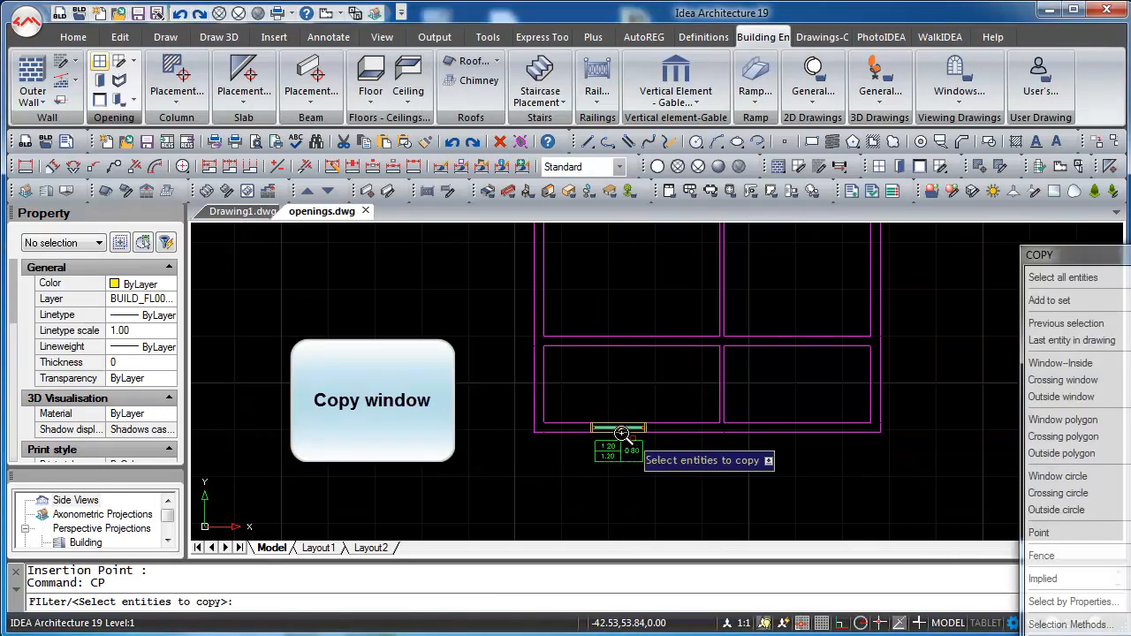
left_click(616, 426)
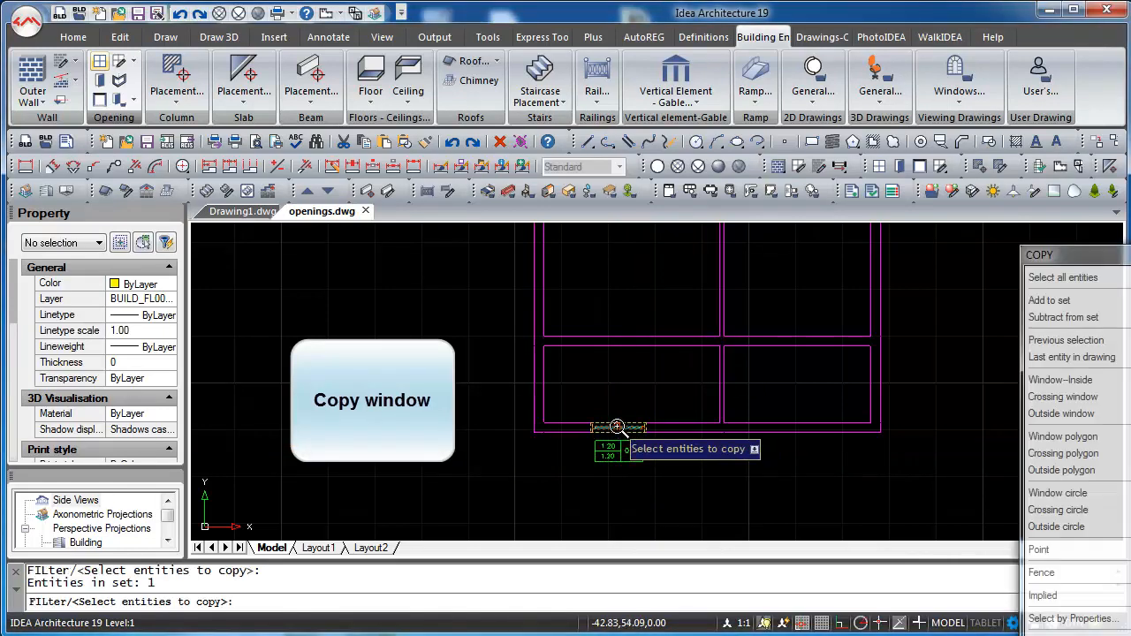
key("Return")
left_click(616, 427)
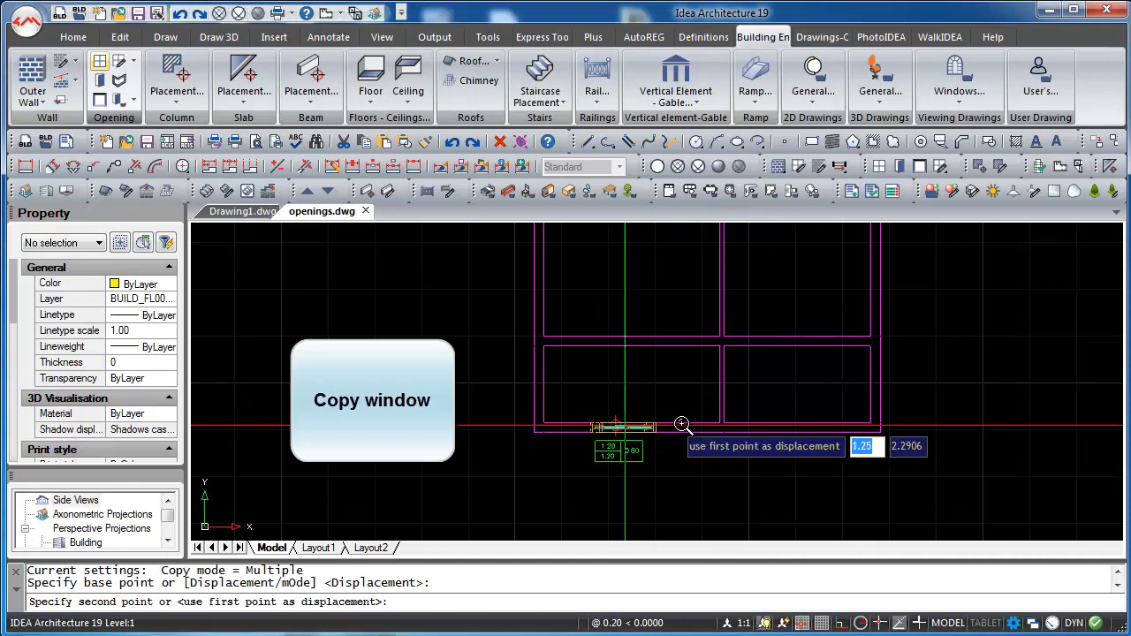
left_click(795, 426)
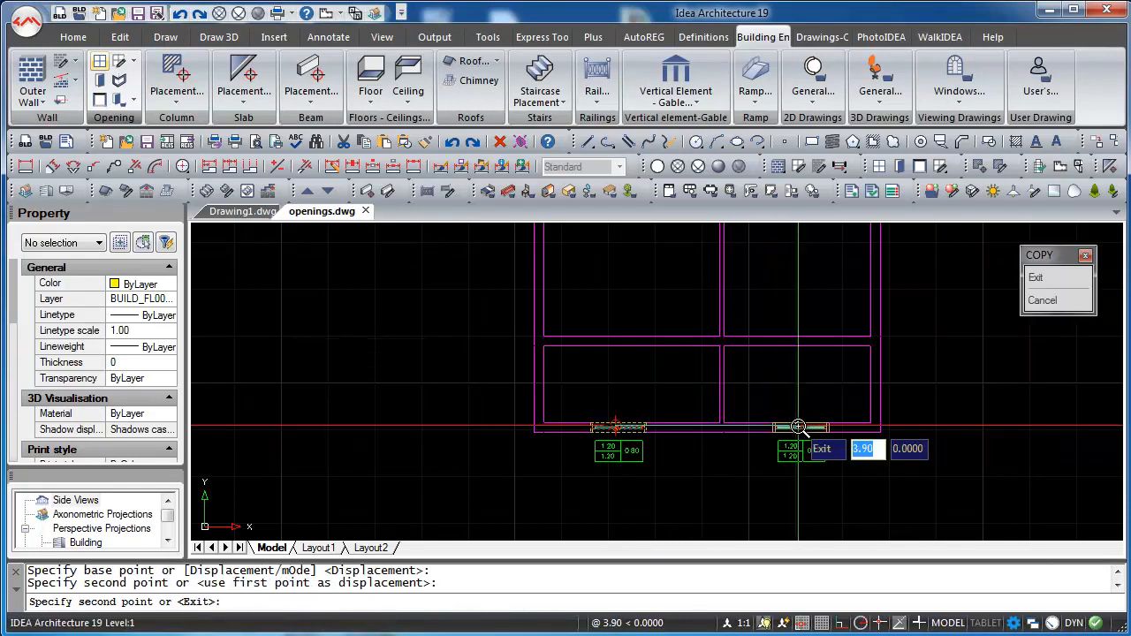
key("Escape")
key("Escape")
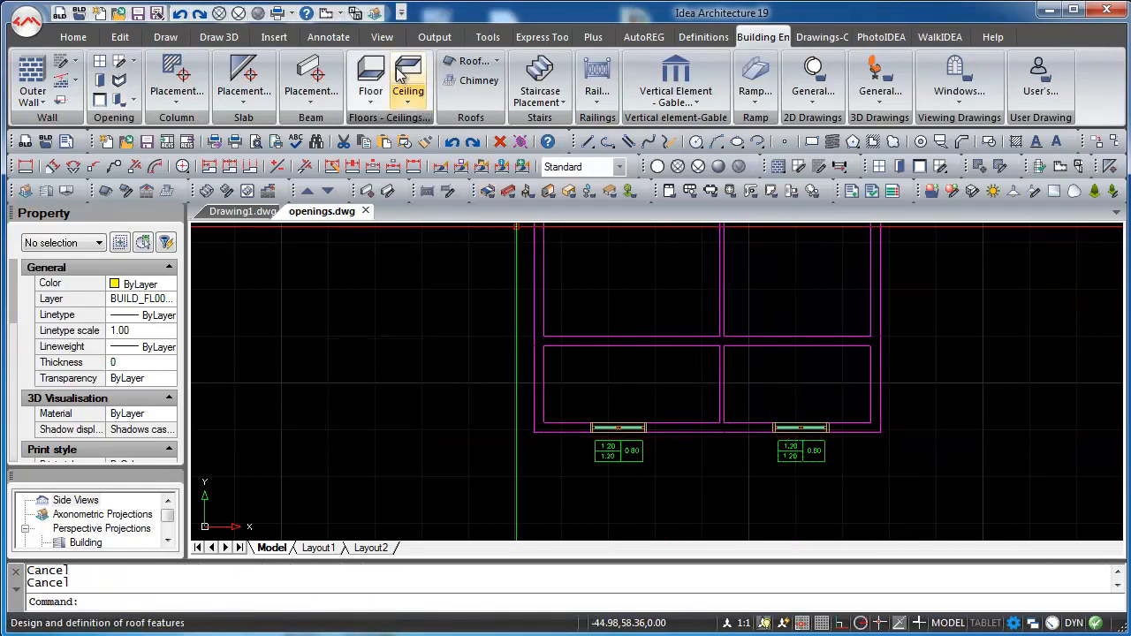
- Show the building in 3D view and set the copied window's height to 2.20 and its rise to 0
left_click(354, 13)
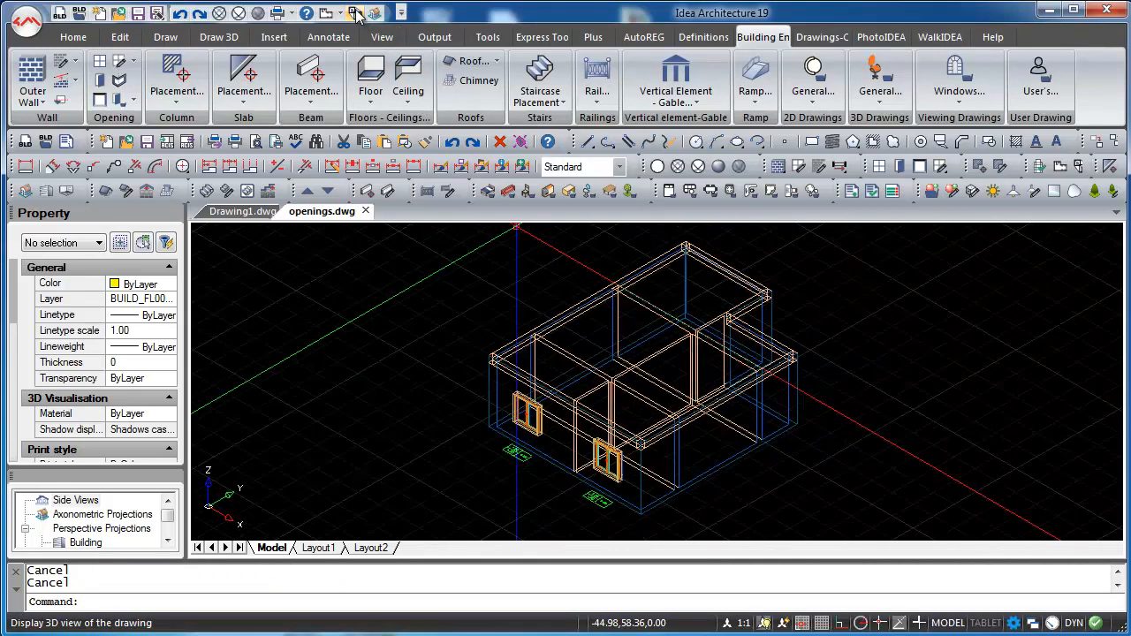
left_click(605, 468)
double_click(605, 468)
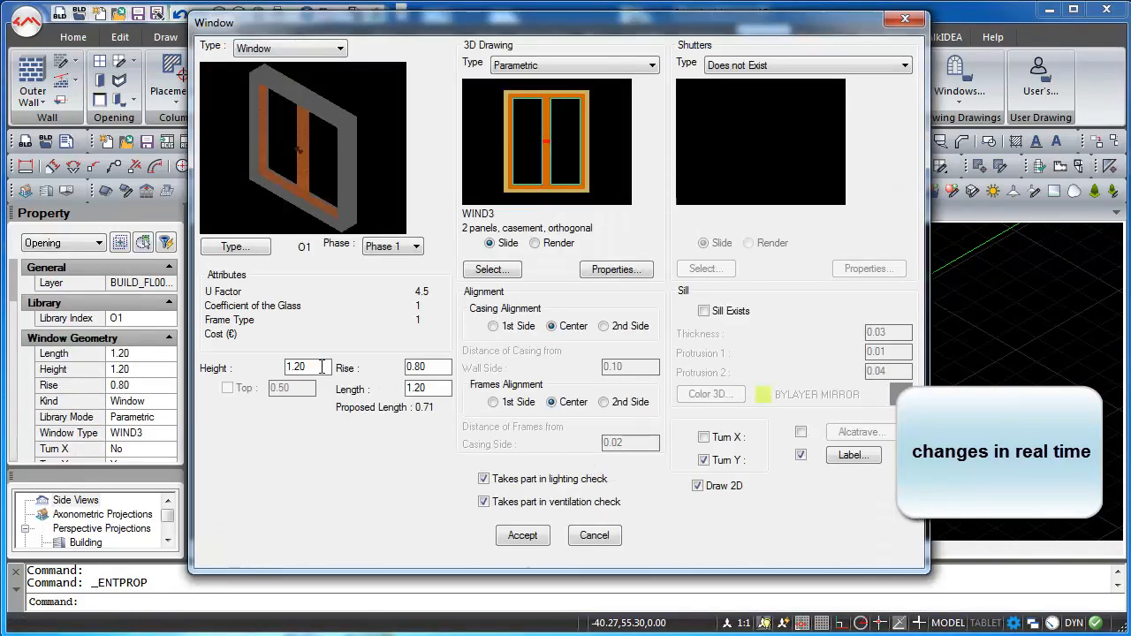
left_click(322, 367)
type("2.20")
left_click(429, 367)
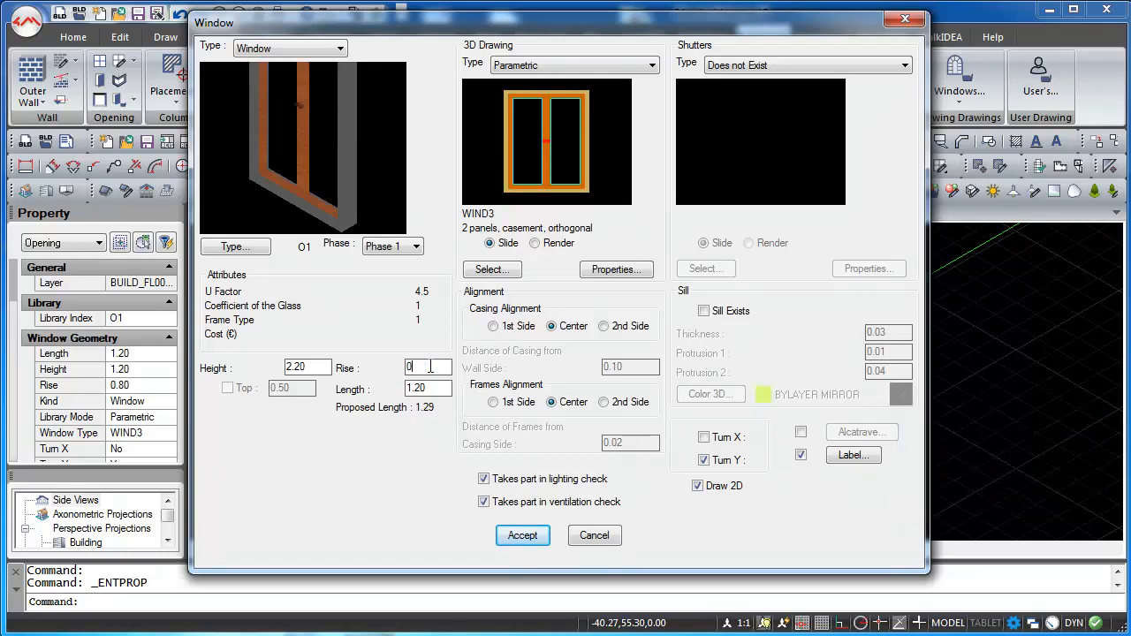
left_click(521, 536)
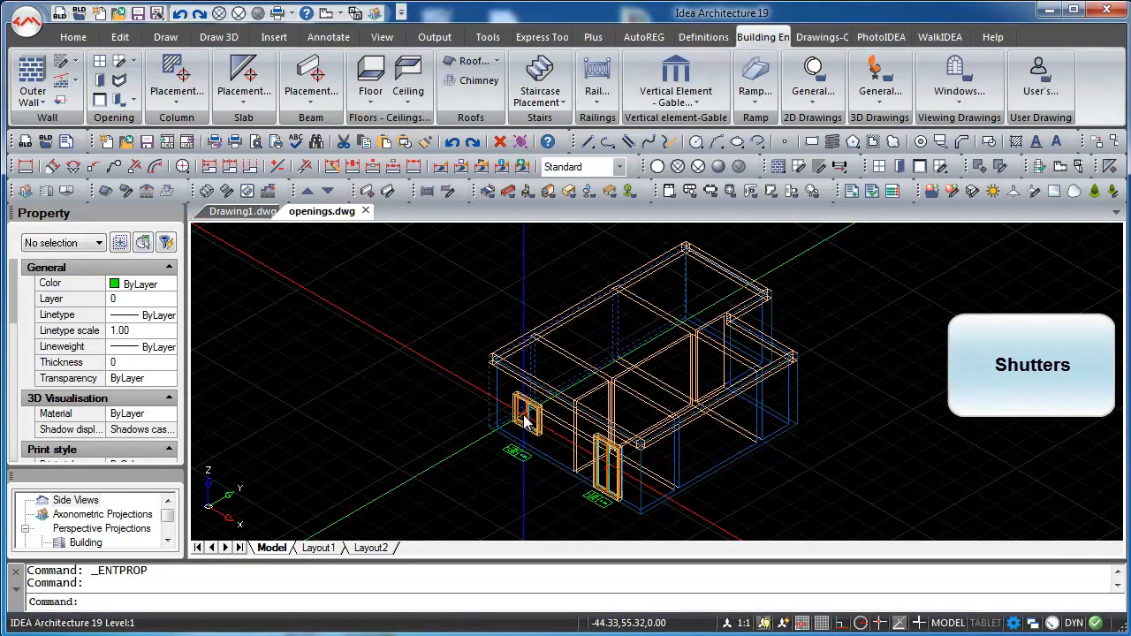
- Add parametric shutters of the "2 panels, casement" model to the original 1.20 high window
double_click(523, 414)
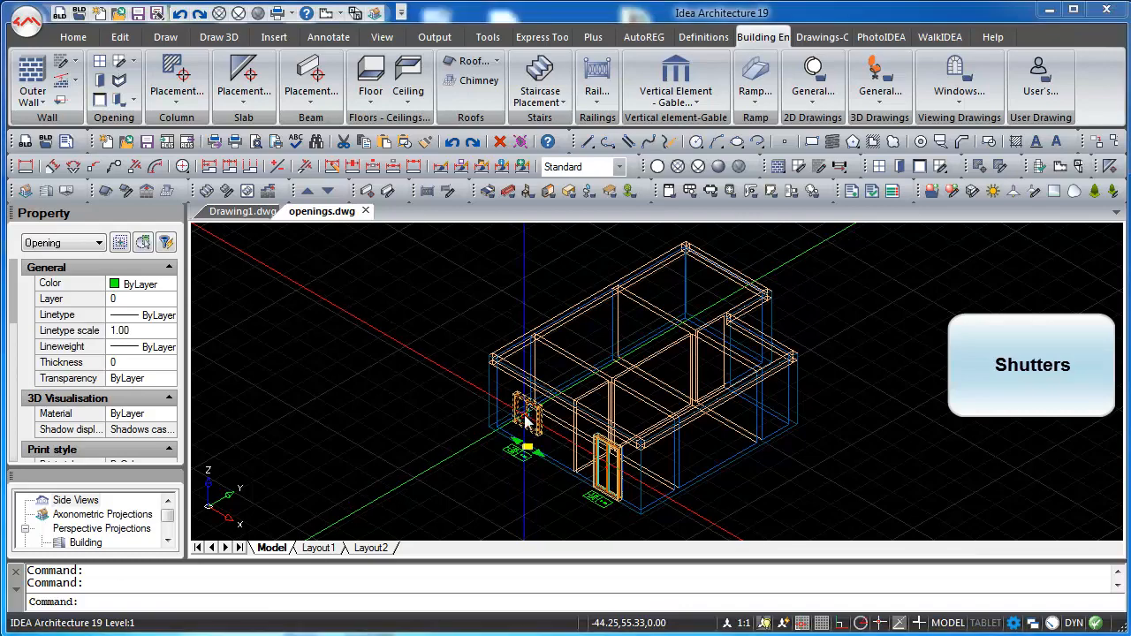
left_click(745, 67)
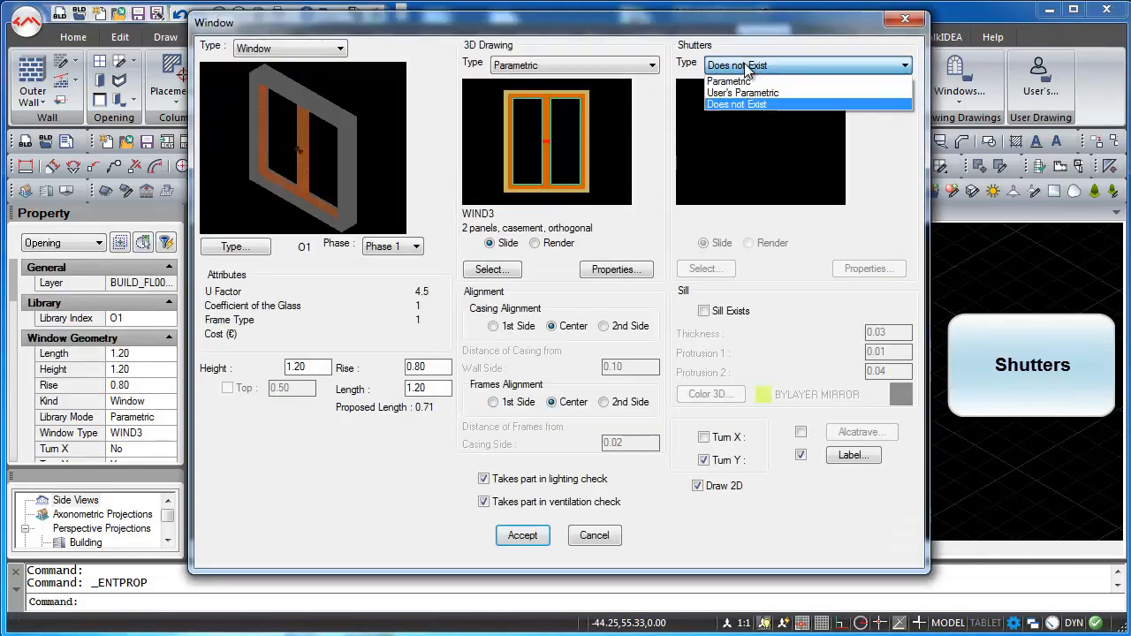
left_click(755, 81)
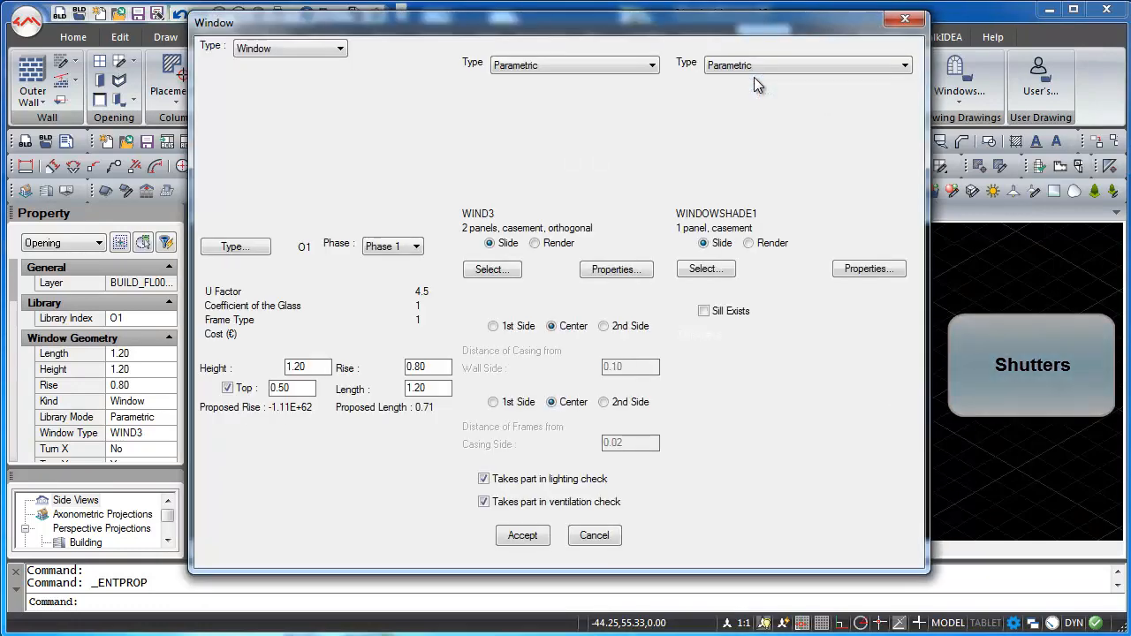
left_click(723, 270)
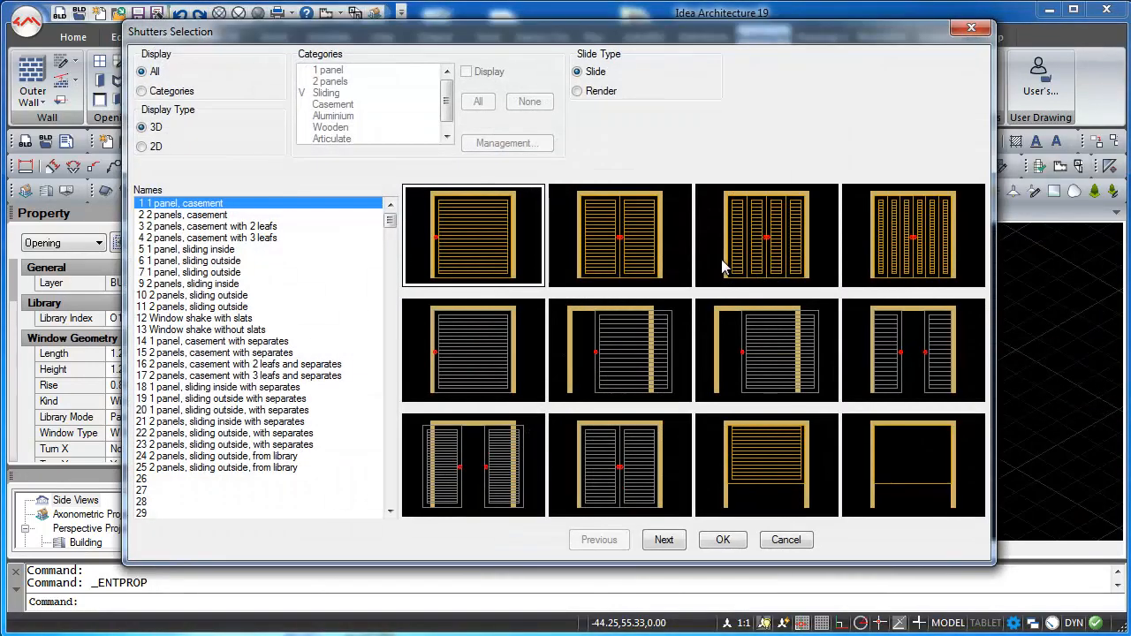
left_click(676, 278)
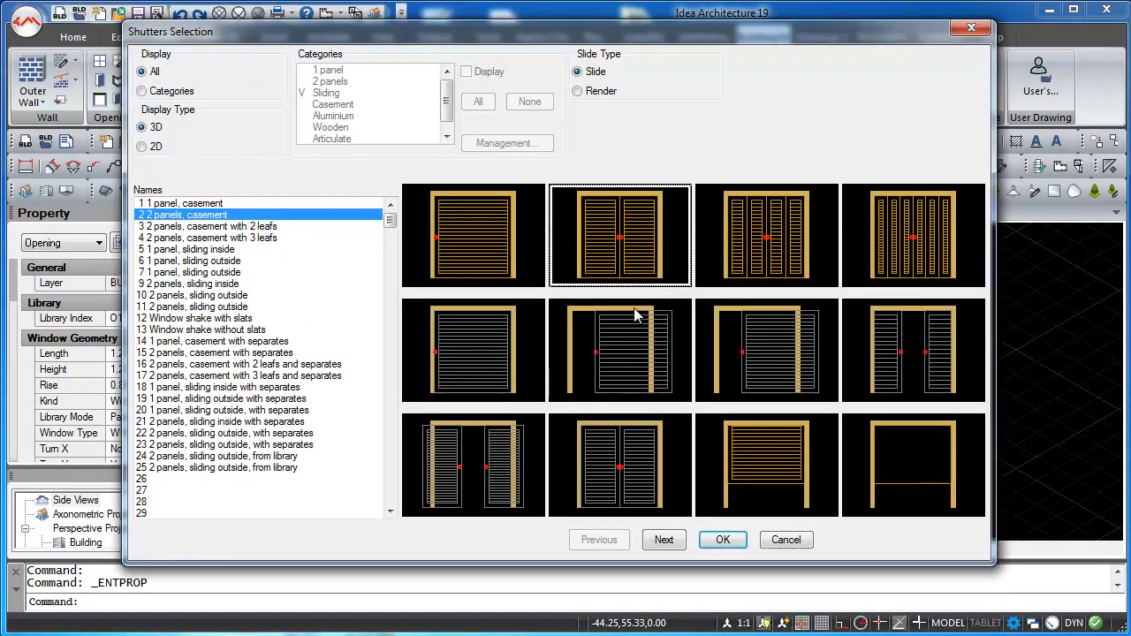
left_click(721, 540)
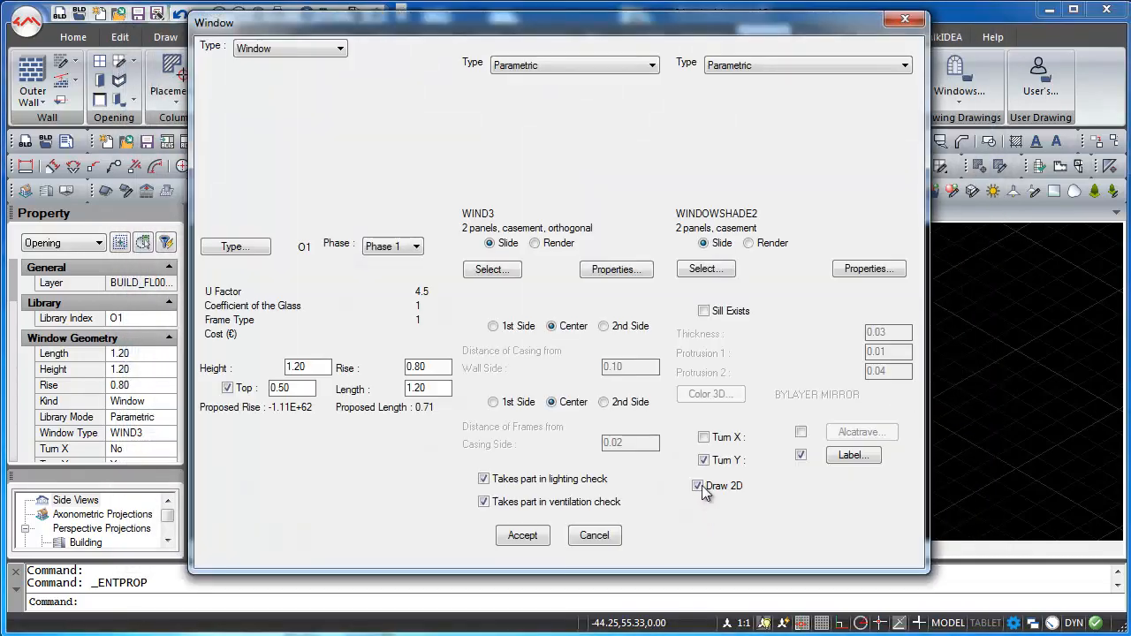
left_click(522, 535)
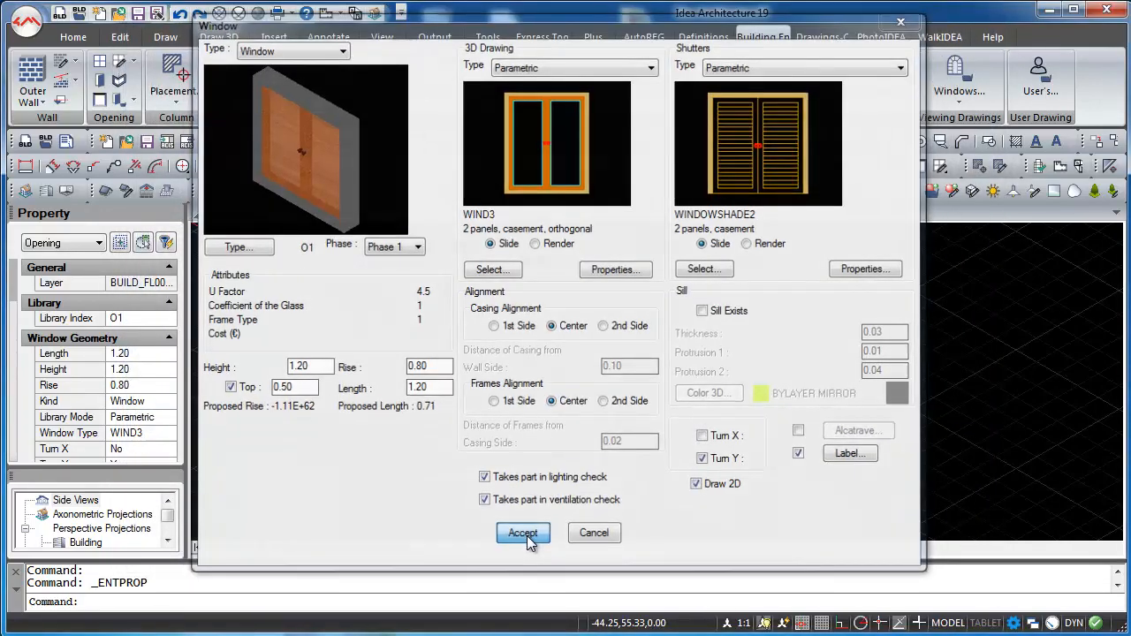
- Set the 3D opening percentage of the window's shutters to 50
scroll(530, 424, "up", 5)
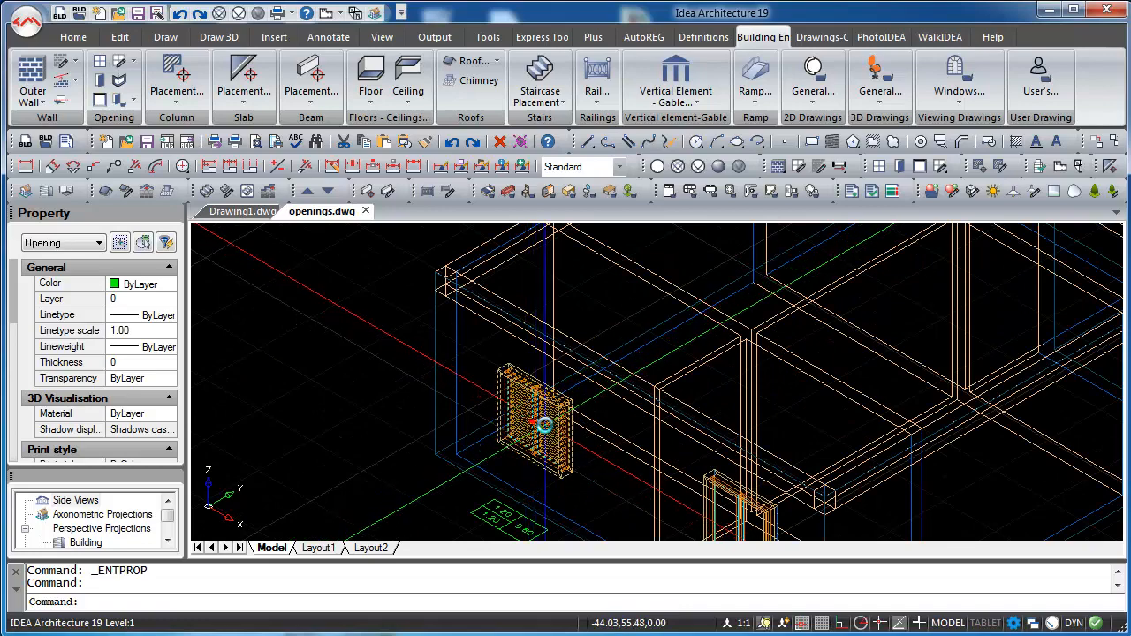
double_click(545, 425)
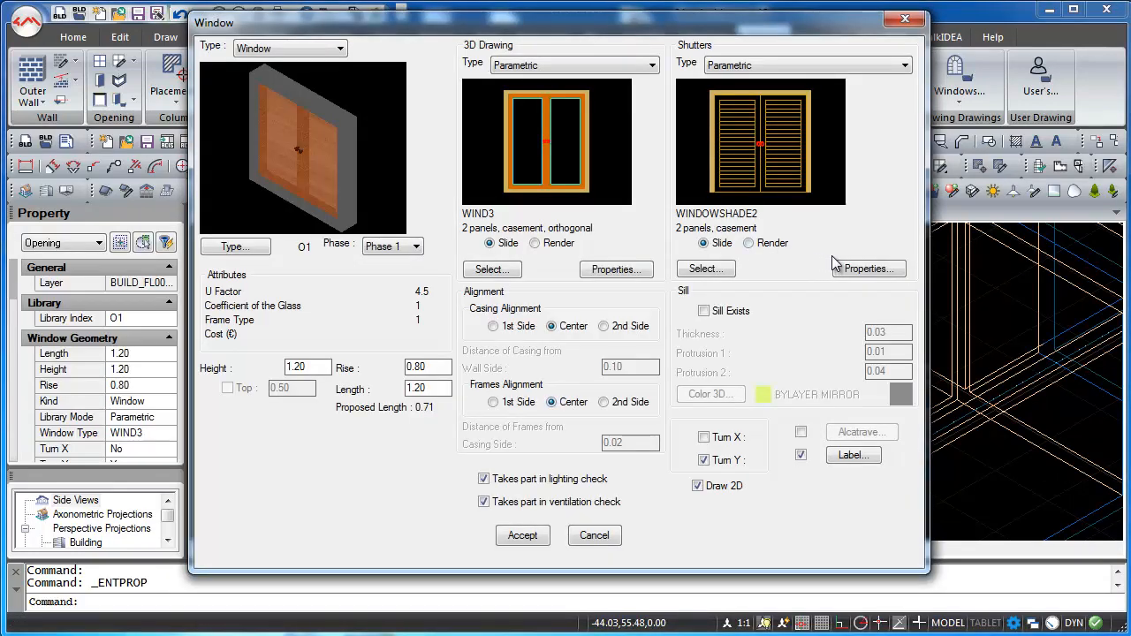
left_click(855, 270)
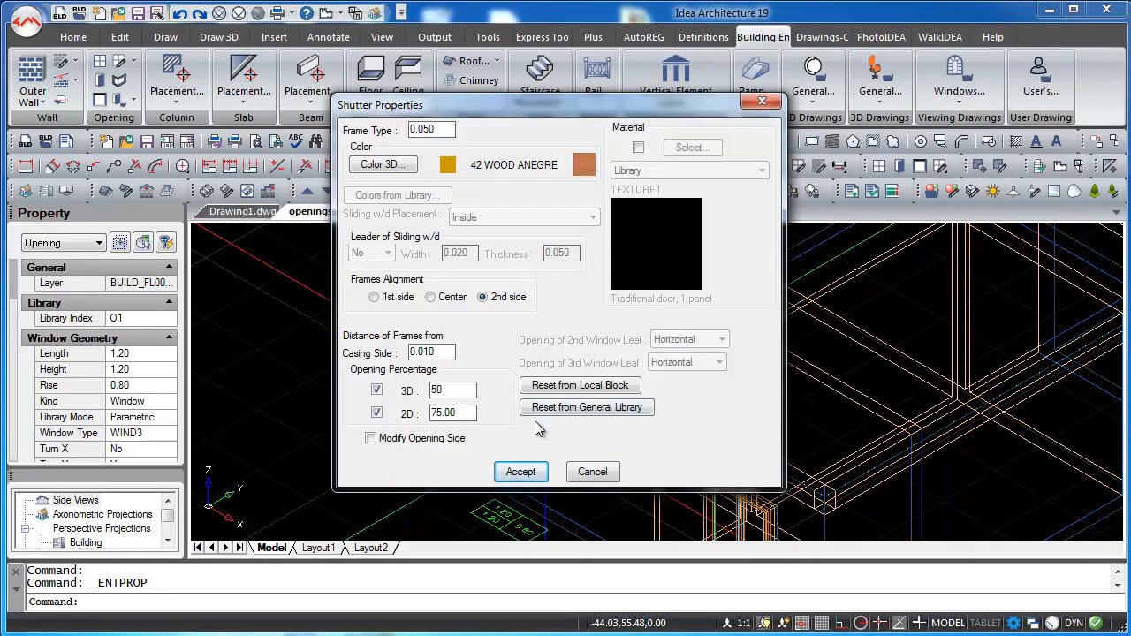
left_click(521, 471)
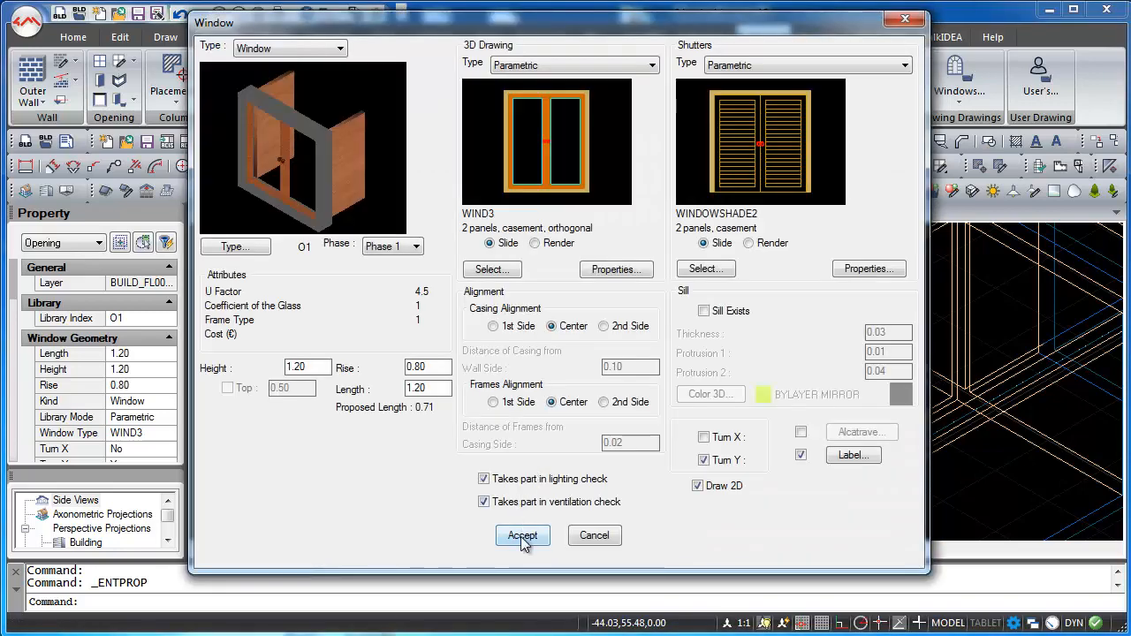
left_click(521, 536)
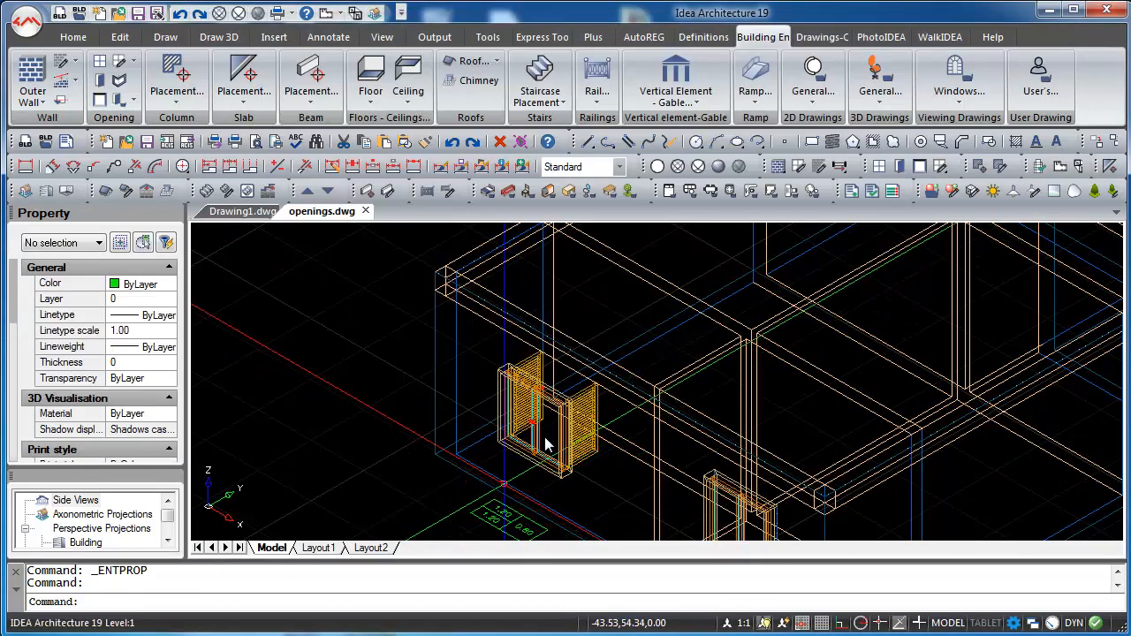
- Switch the opening side of the 1.20 high shuttered window by turning on Turn X
left_click(587, 420)
double_click(588, 420)
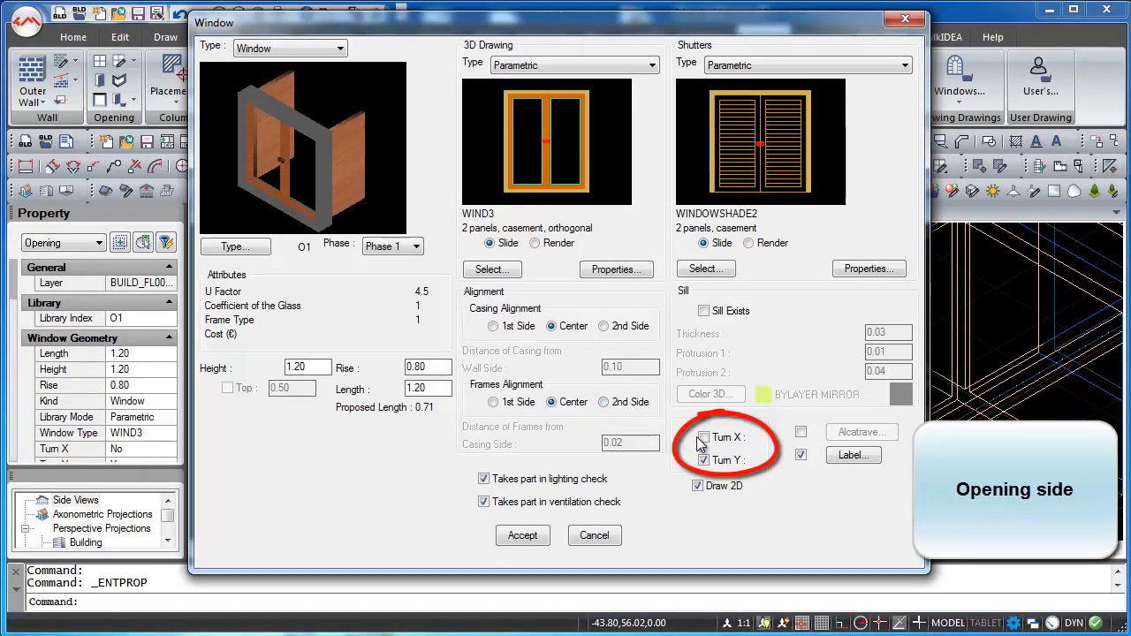
left_click(704, 437)
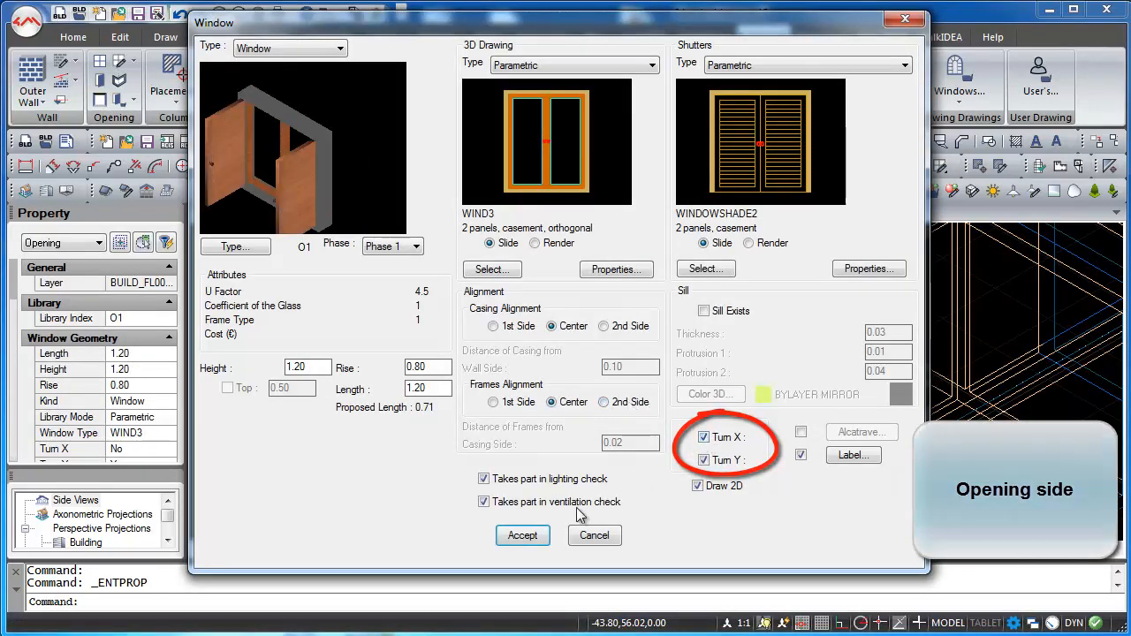
left_click(521, 535)
- Render the 3D building to display its walls and openings with realistic shading
scroll(358, 349, "down", 3)
type("ren")
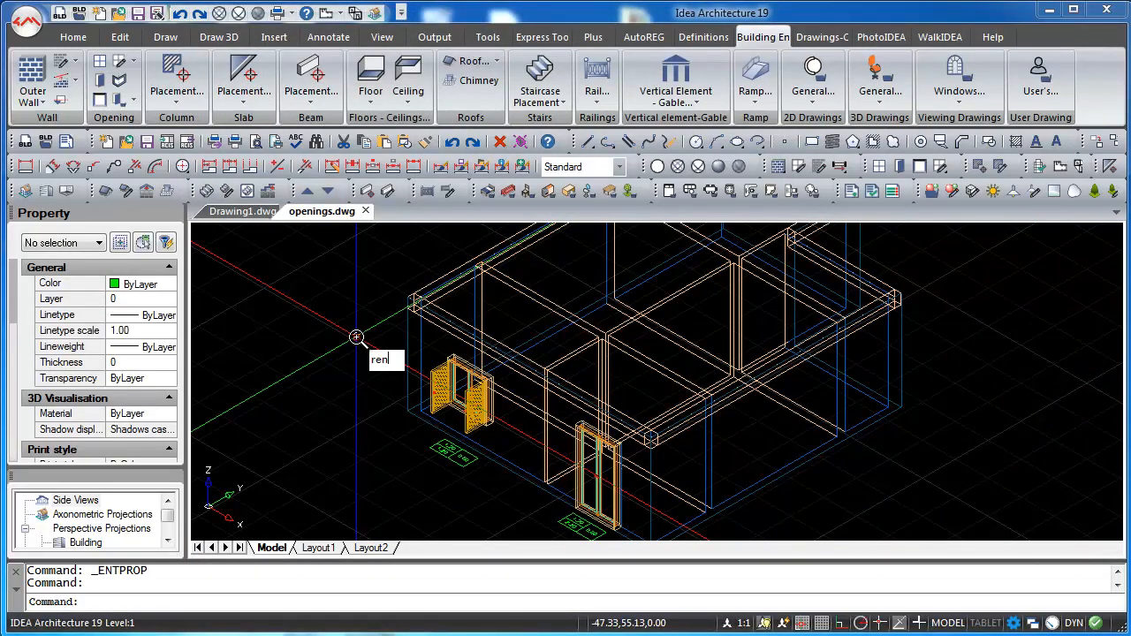
type("der")
key("Return")
- Hide the opening labels through layer management and return the building to plan view
left_click(703, 36)
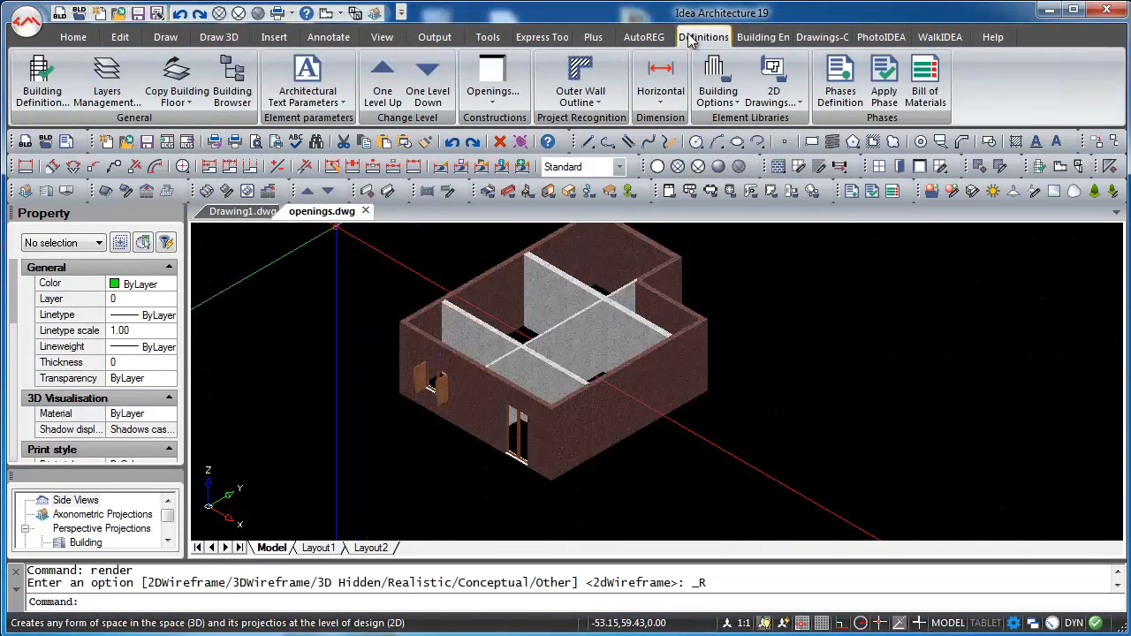
left_click(121, 89)
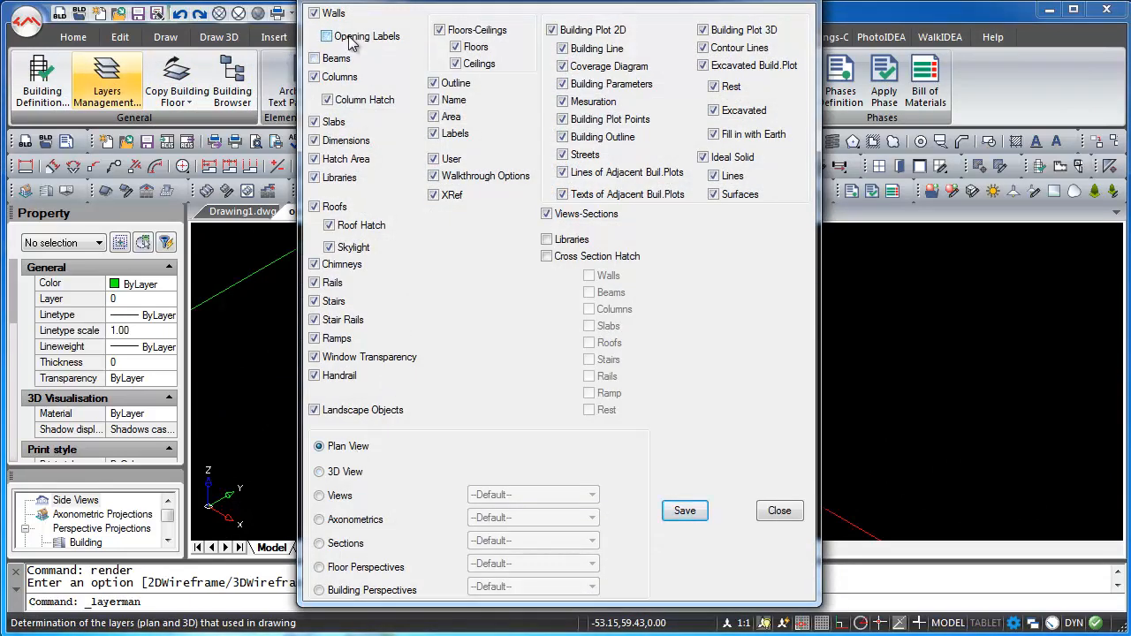
left_click(686, 512)
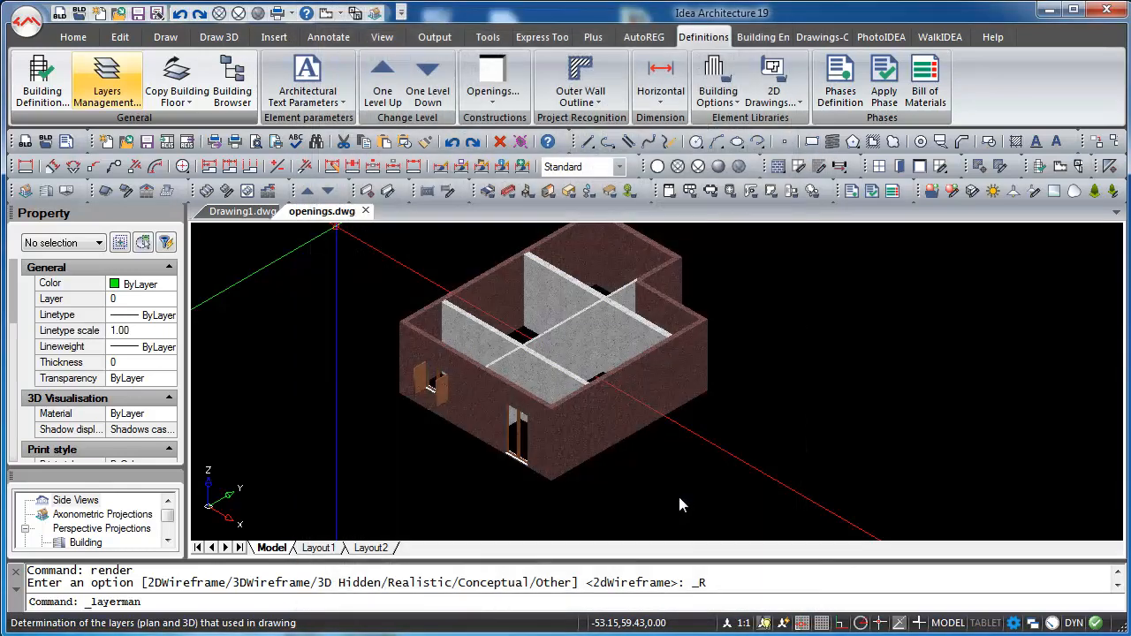
left_click(325, 15)
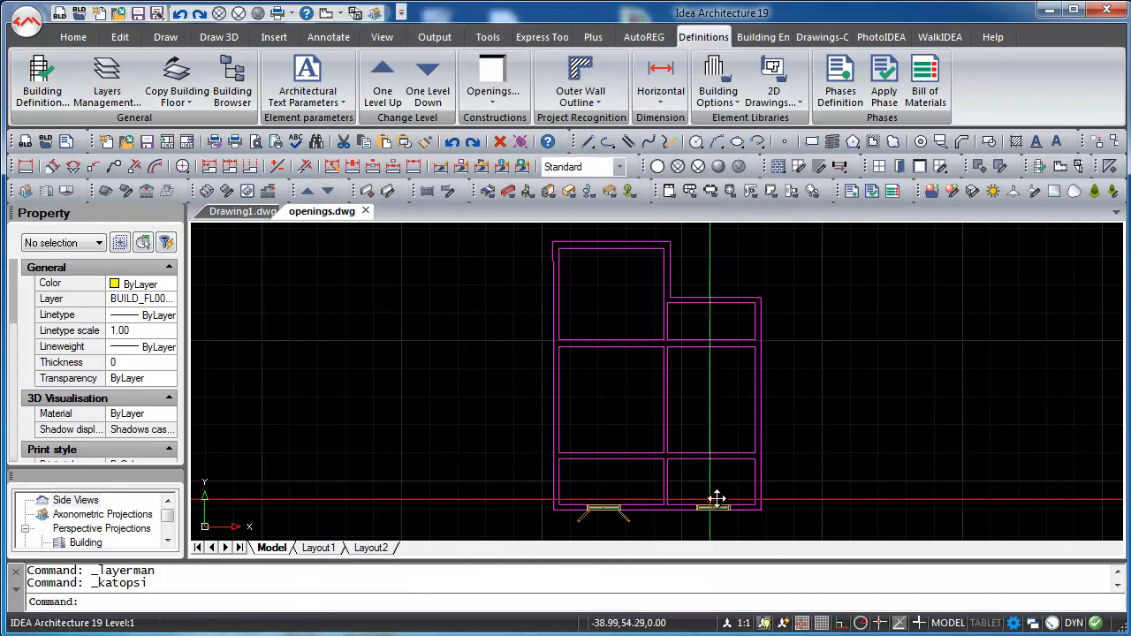
- Copy the 2.20 high window onto the right-hand outer wall of the middle room, about 3.44 from the original
scroll(714, 481, "up", 2)
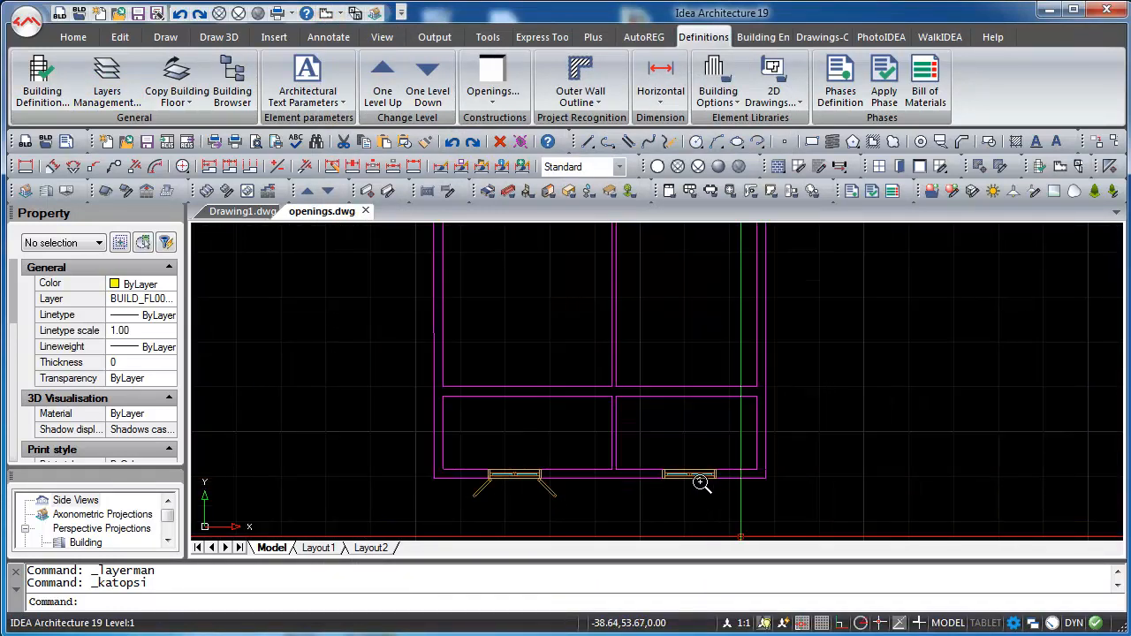
left_click(701, 475)
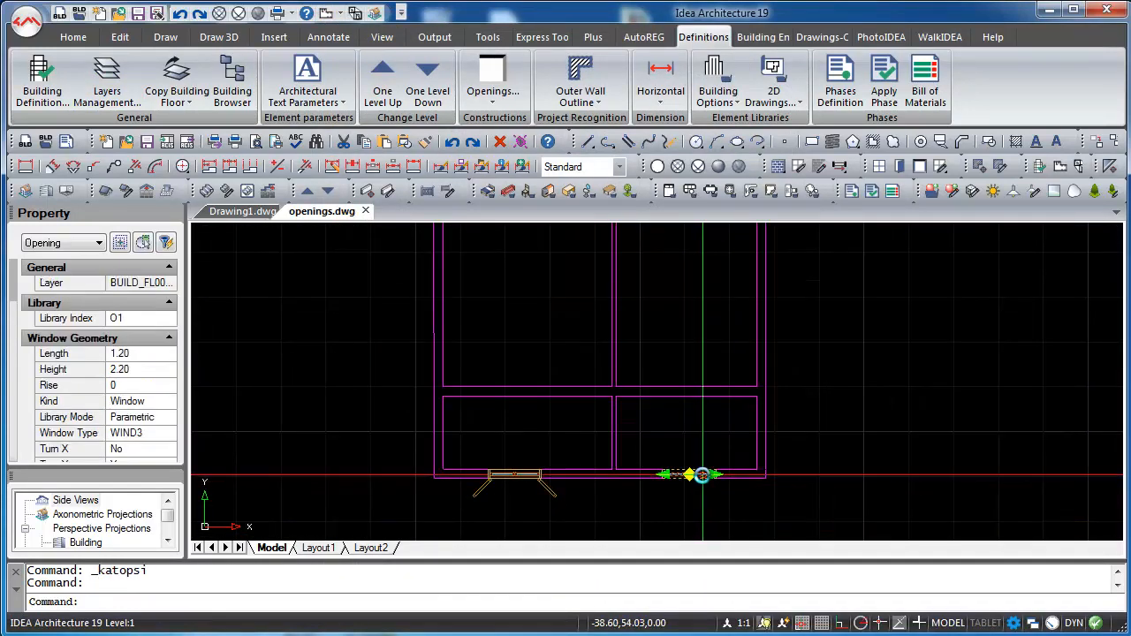
type("cp")
key("Return")
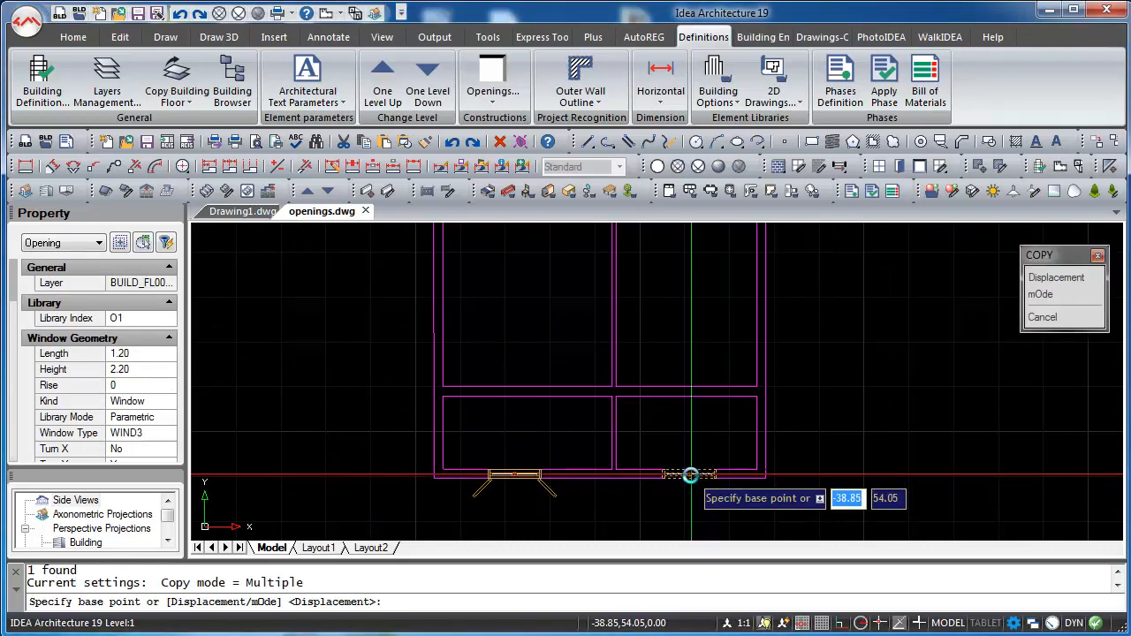
left_click(691, 476)
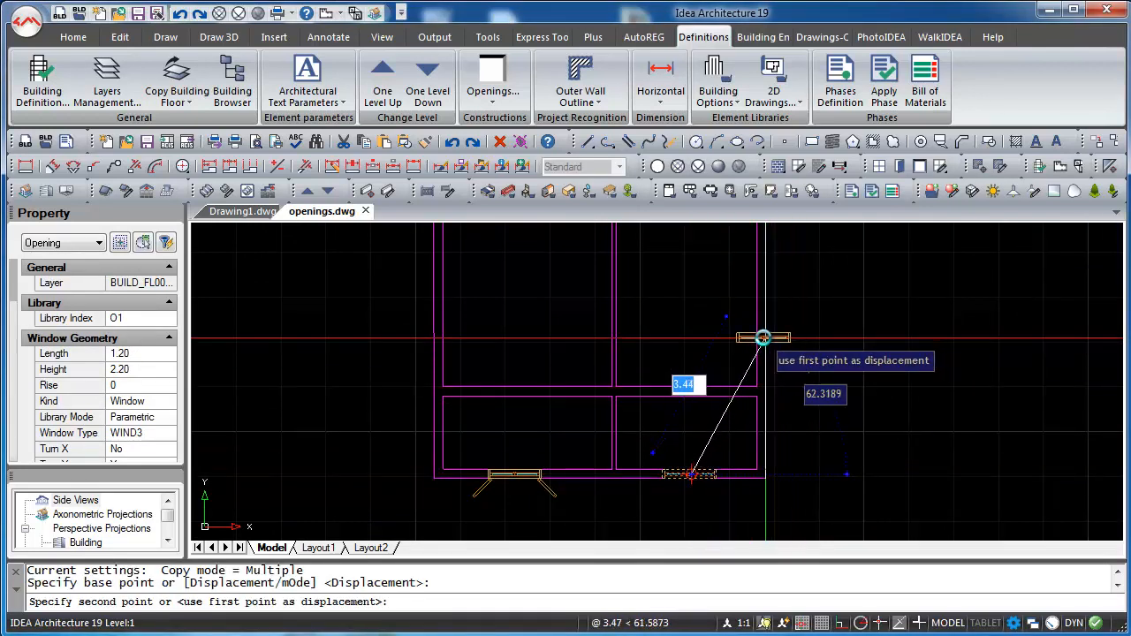
left_click(763, 337)
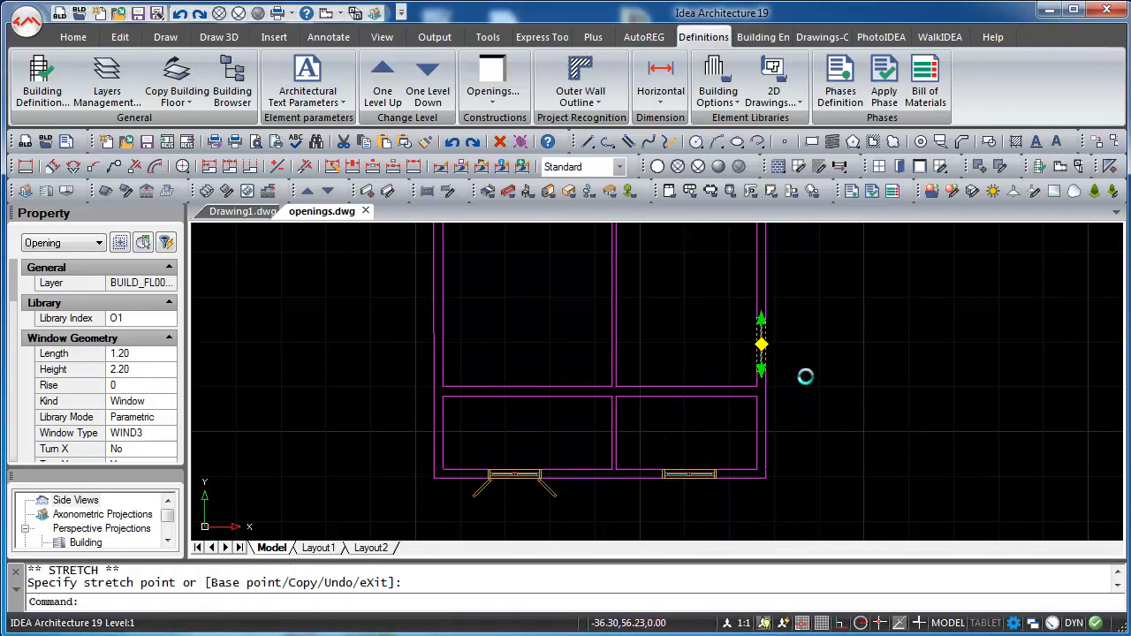
key("Escape")
- Change the copied window's type to Door and turn on Turn X so it opens into the room
double_click(759, 342)
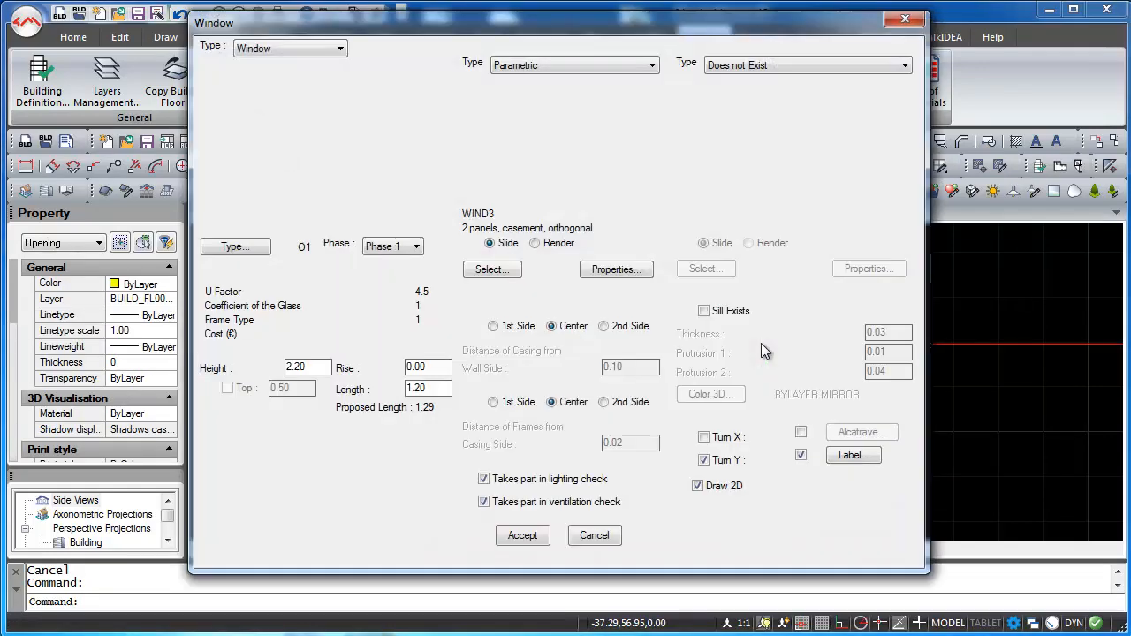
left_click(319, 53)
left_click(329, 74)
key("Return")
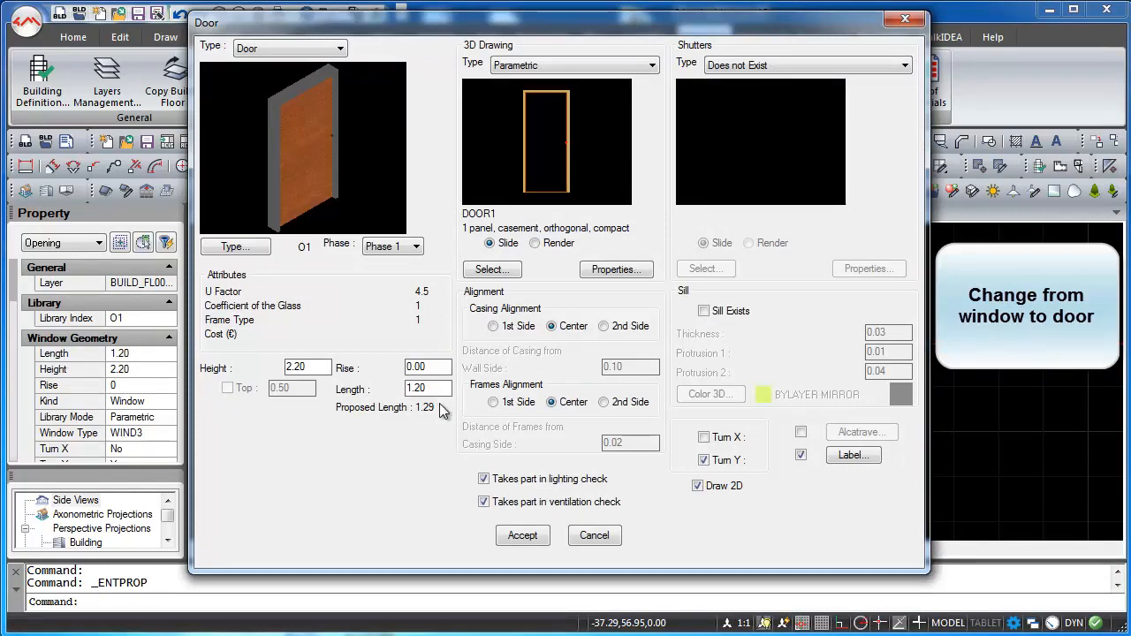
left_click(525, 537)
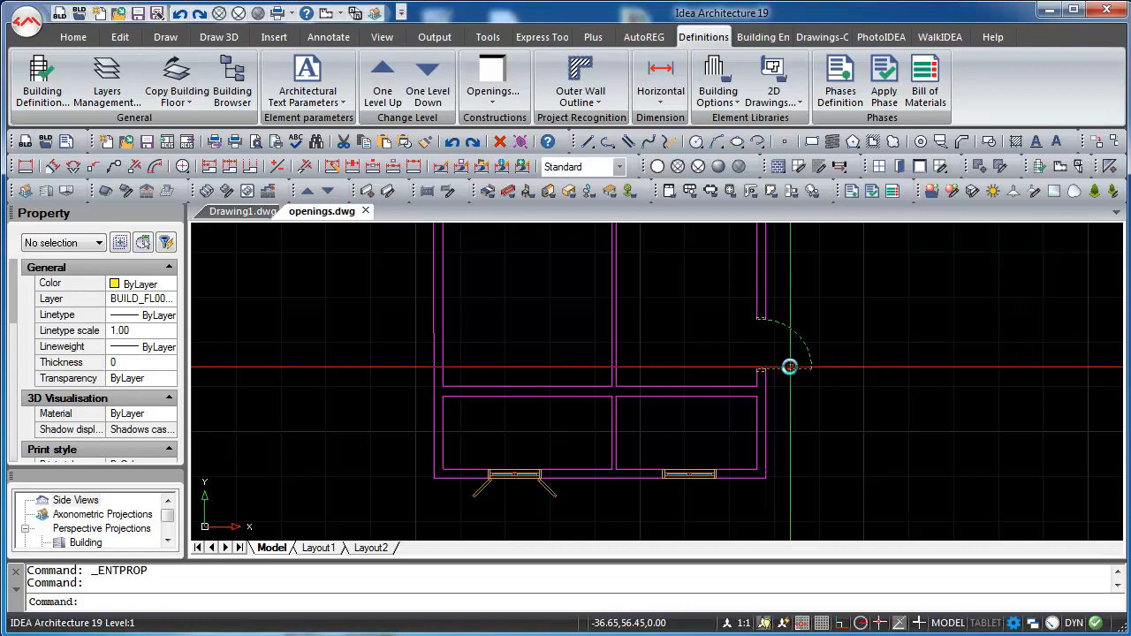
double_click(790, 367)
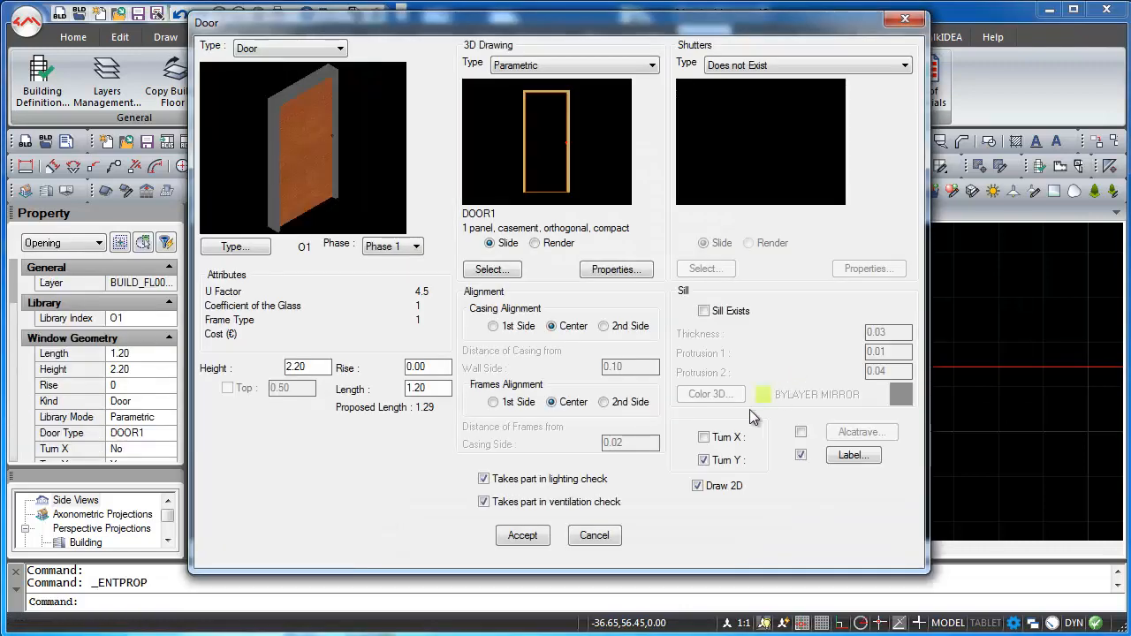
left_click(524, 536)
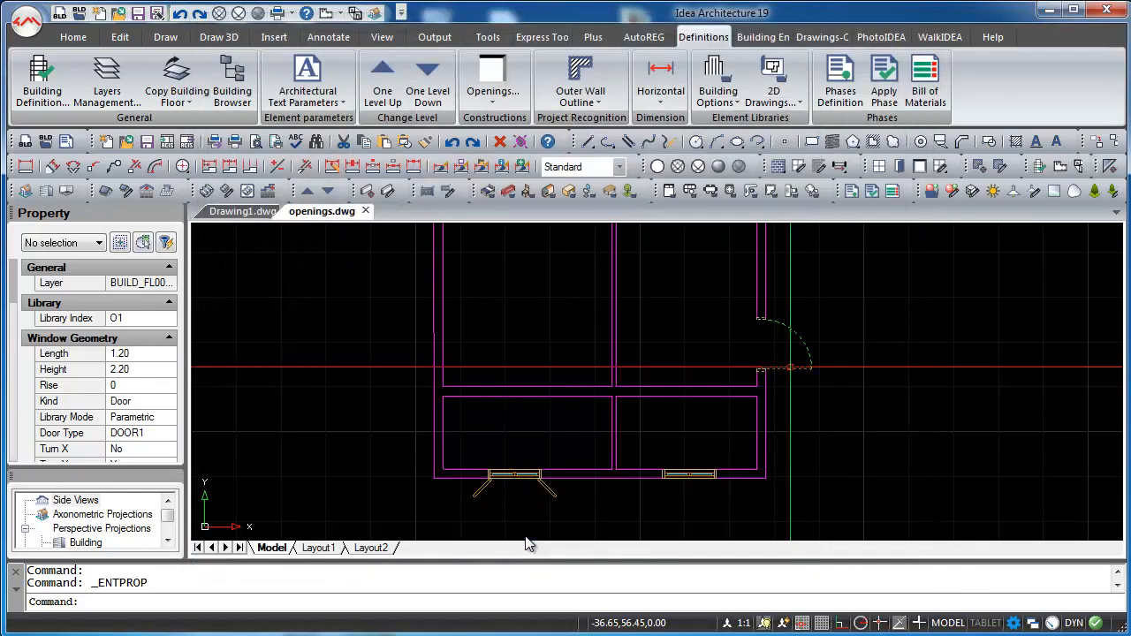
- Turn the opening labels back on and give the door the circular LENGTH/HEADER label type
left_click(118, 94)
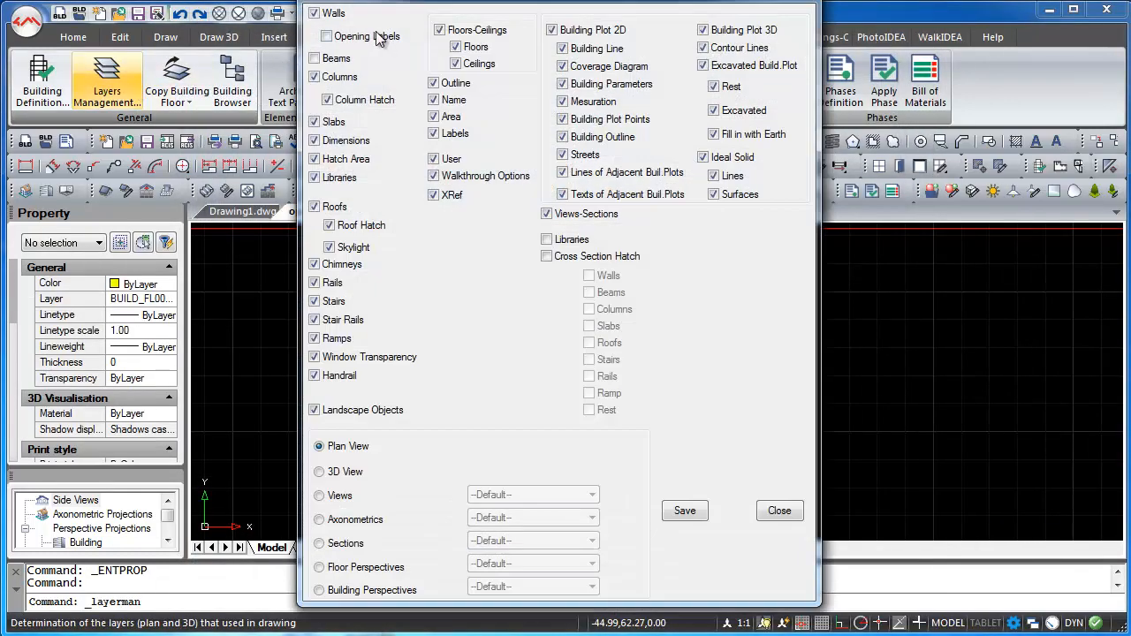
left_click(685, 512)
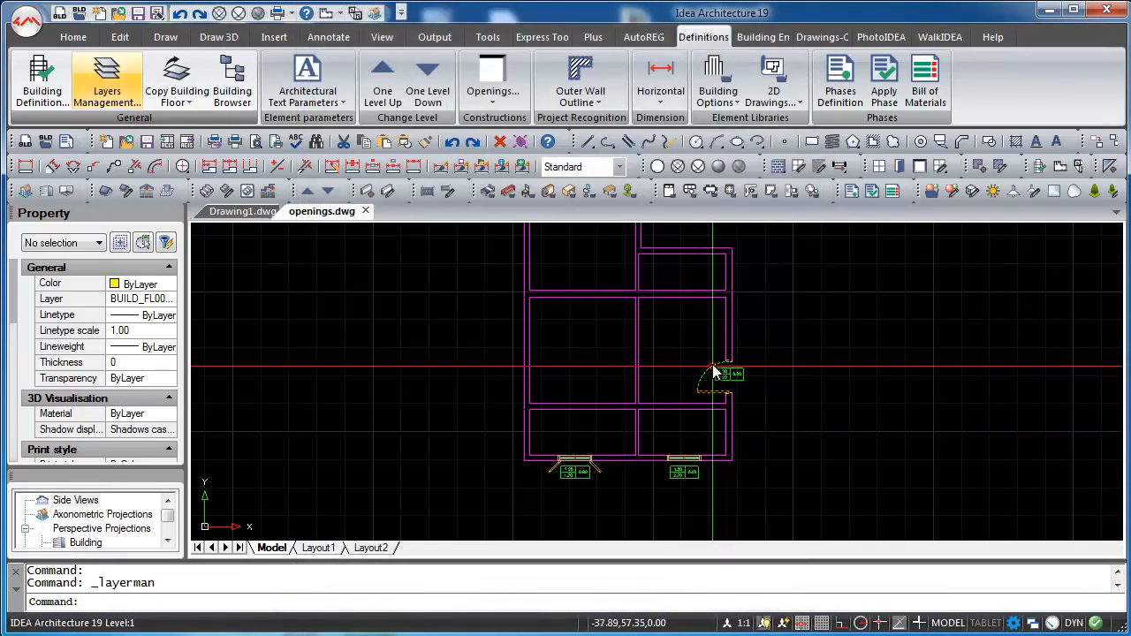
left_click(712, 364)
double_click(712, 364)
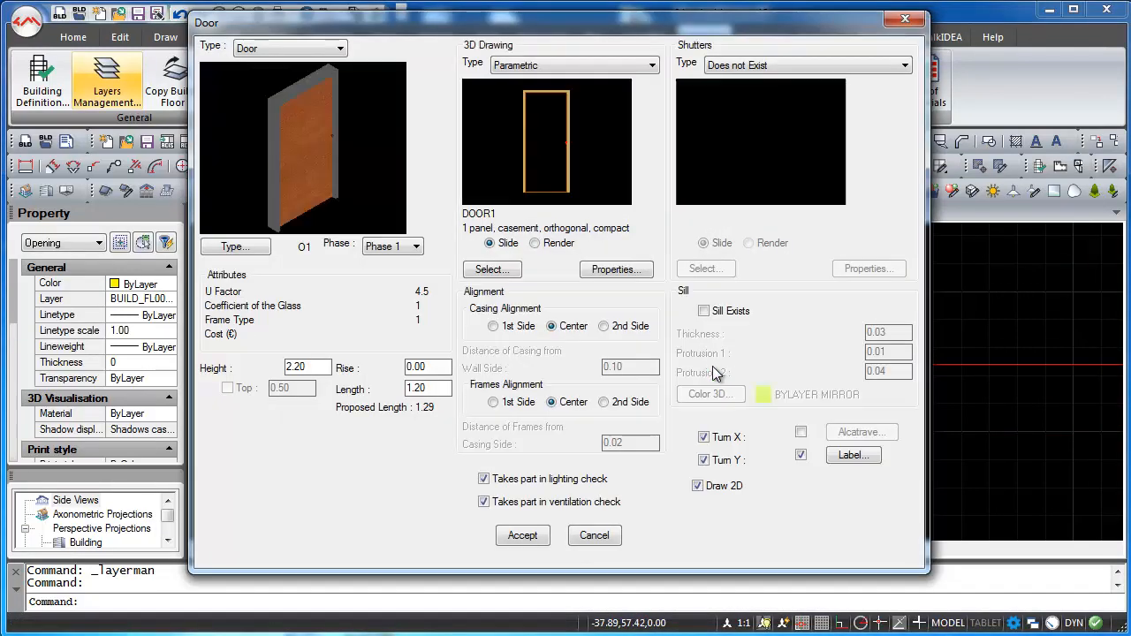
left_click(846, 457)
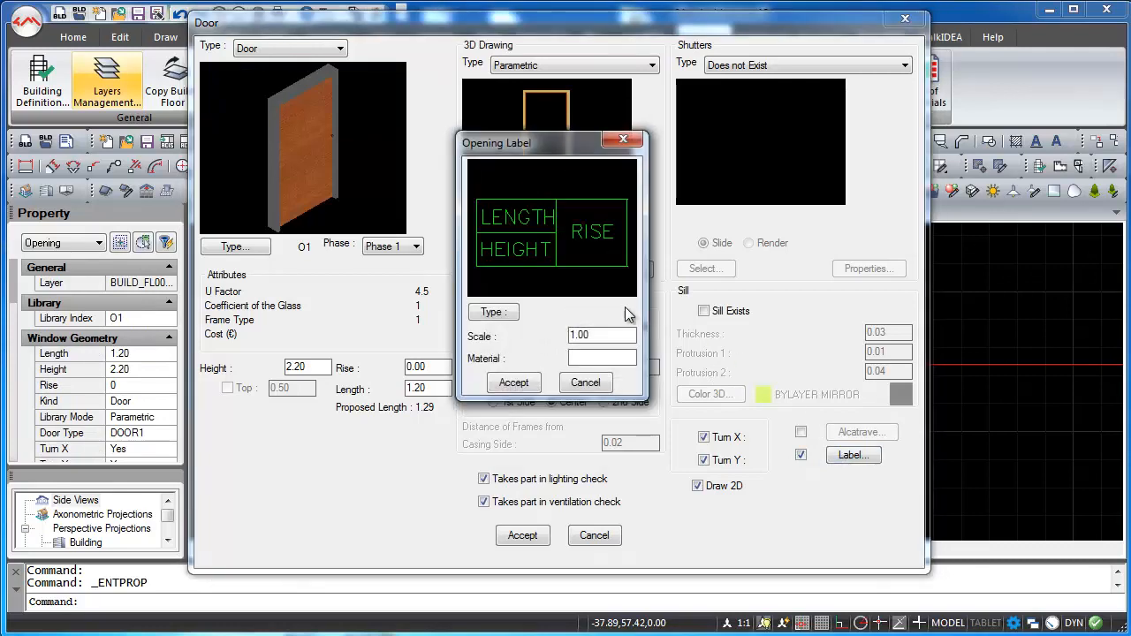
left_click(510, 316)
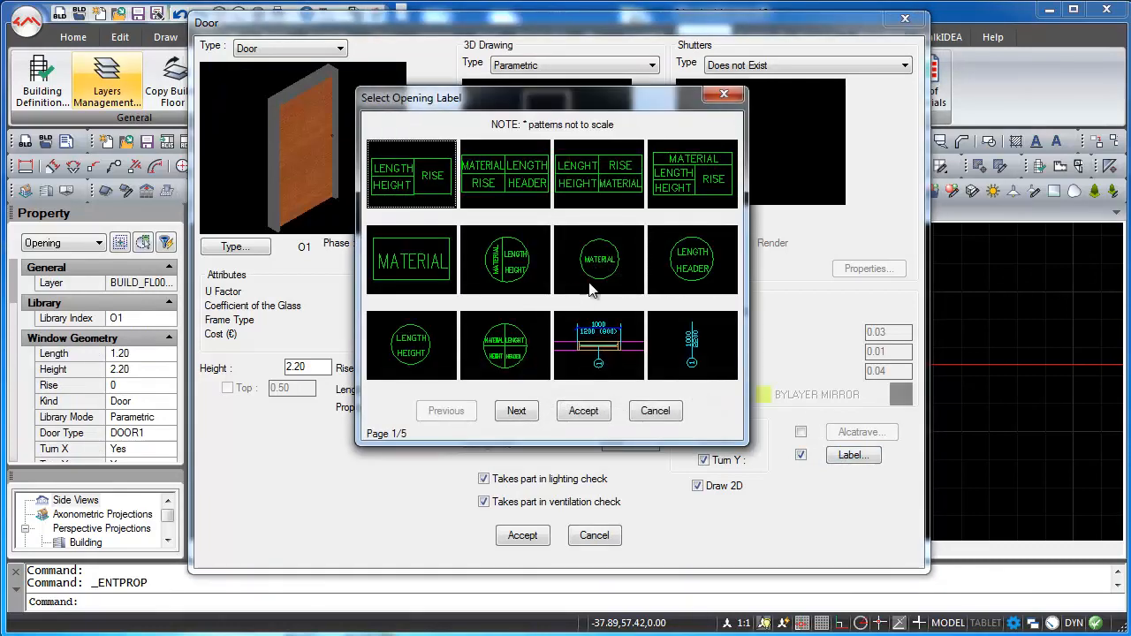
left_click(687, 268)
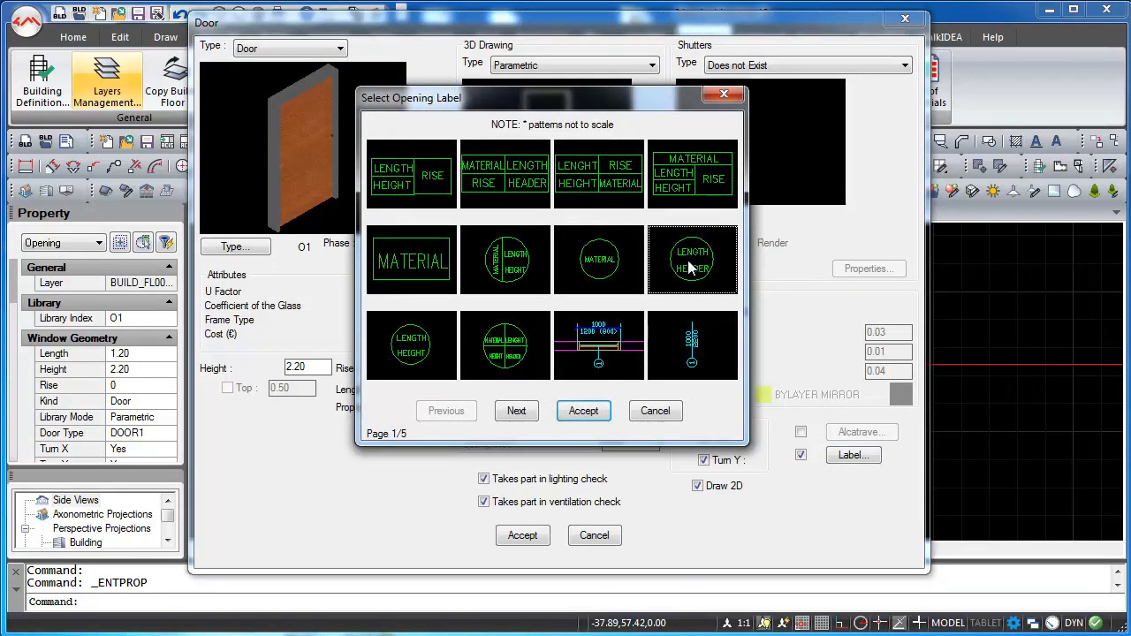
left_click(582, 412)
left_click(513, 382)
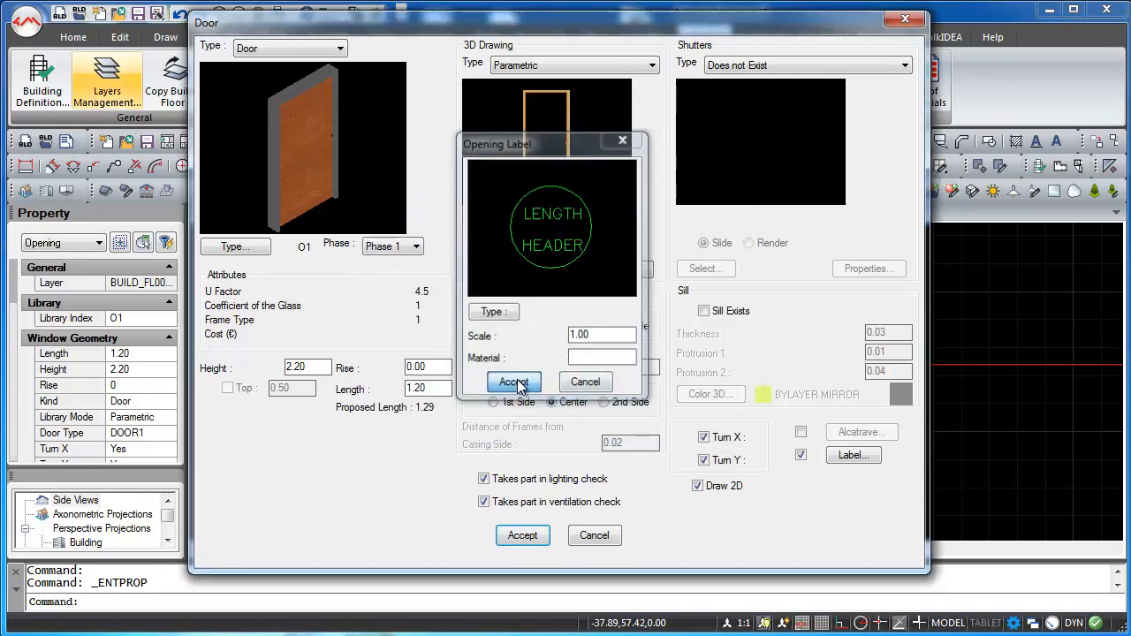
left_click(522, 535)
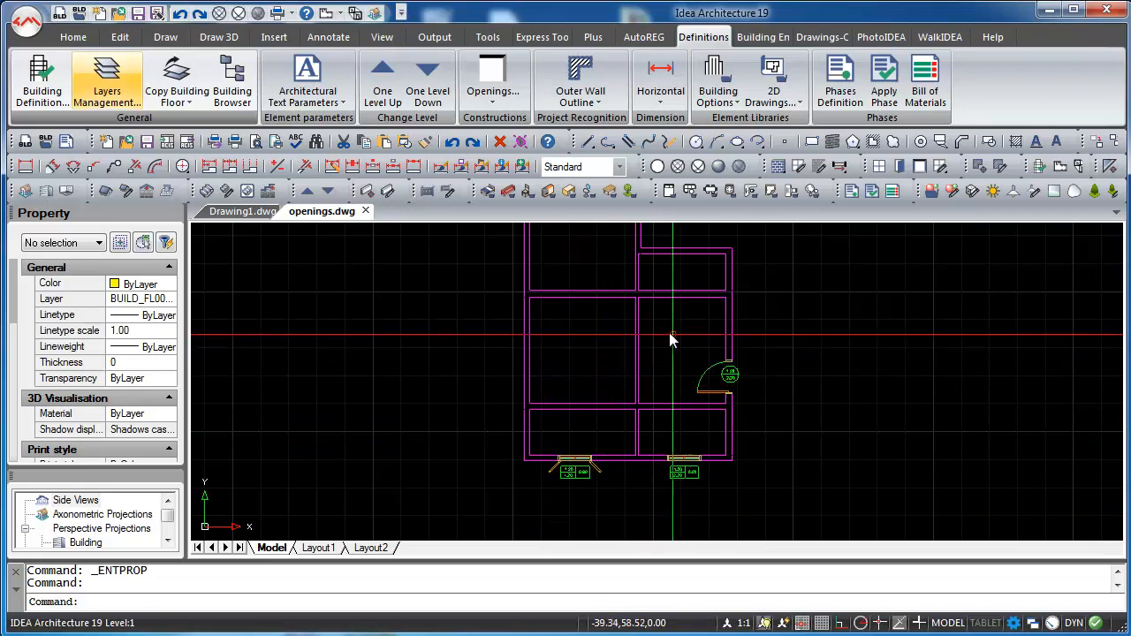
middle_click_drag(668, 334, 664, 371)
scroll(687, 403, "down", 2)
key("Delete")
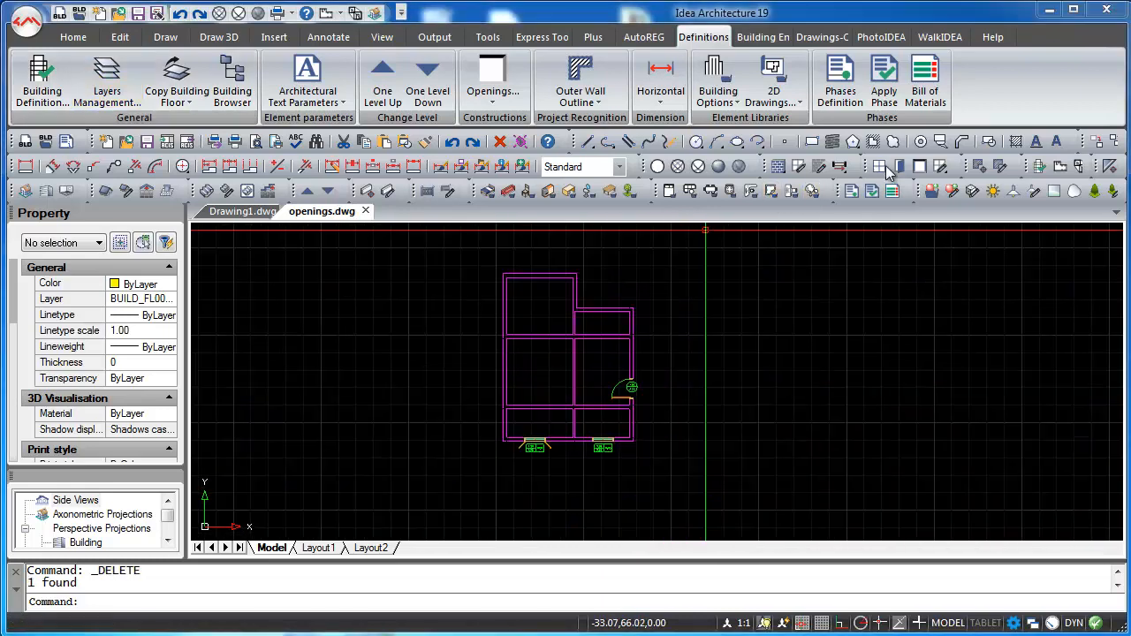
- Insert a parametric DOOR1 door, about 1.10 wide and 2.20 high, in the top wall of the upper-right room, opening inward
left_click(899, 168)
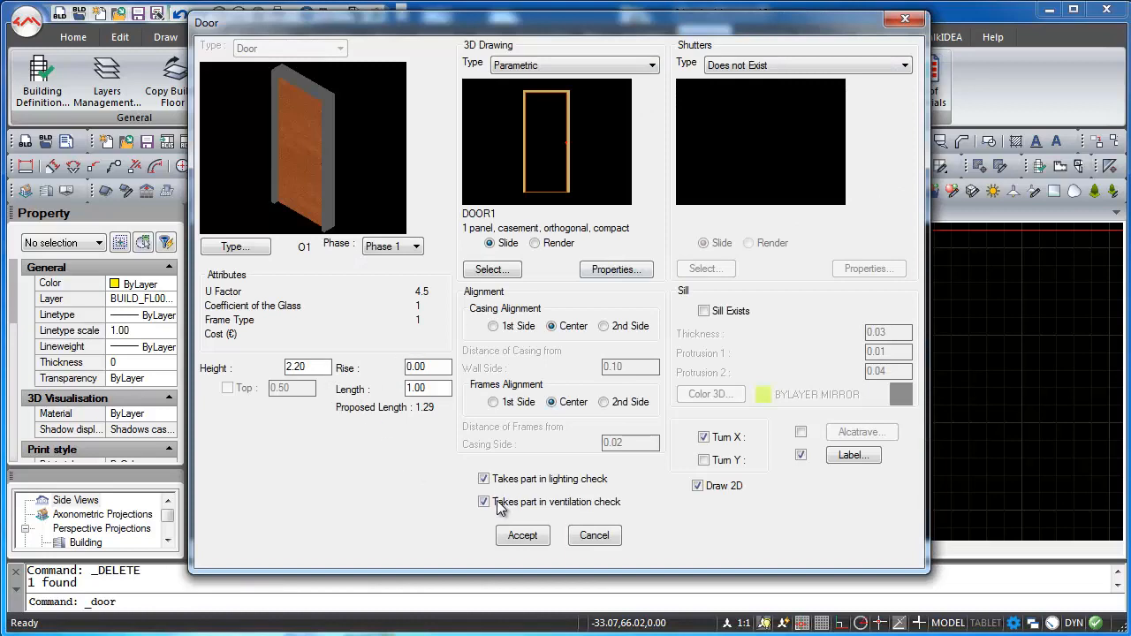
left_click(522, 536)
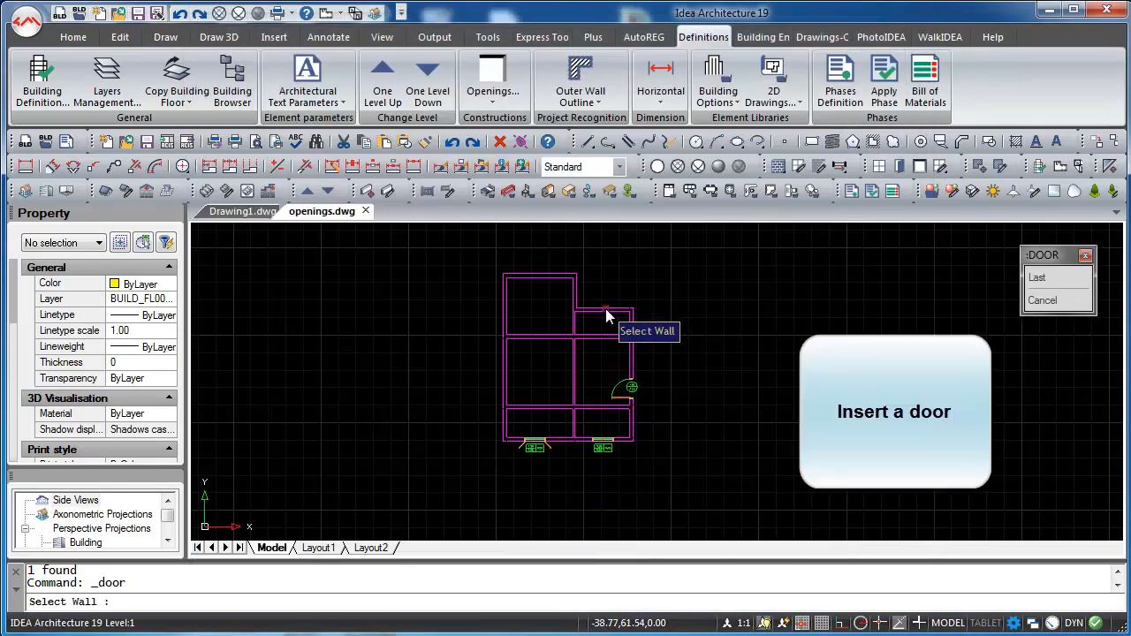
left_click(605, 309)
scroll(598, 306, "up", 2)
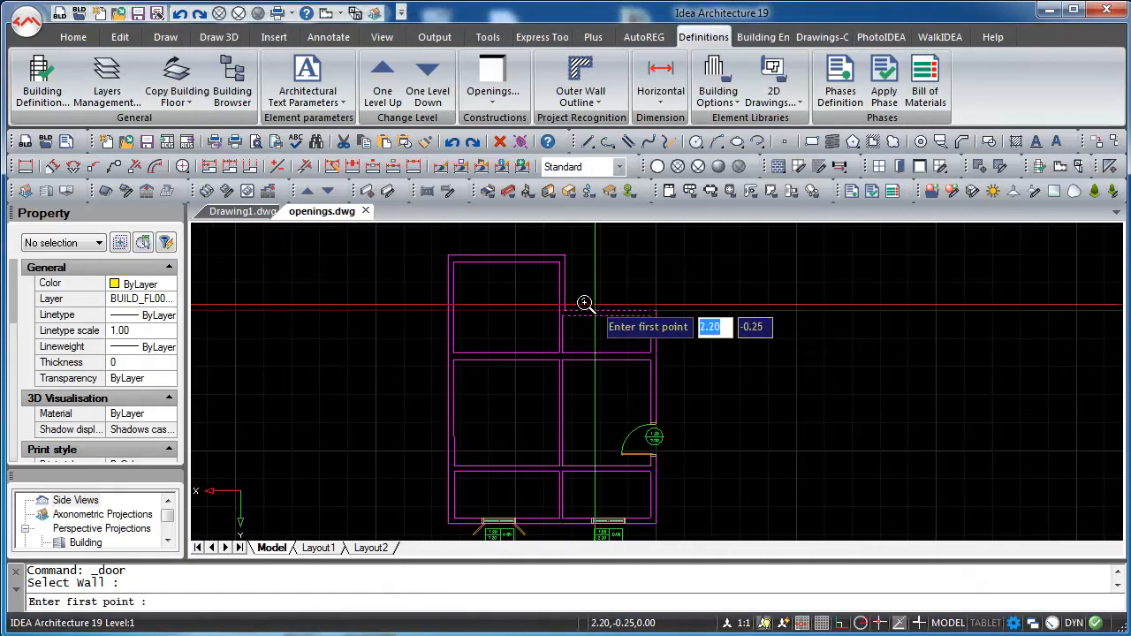
left_click(583, 303)
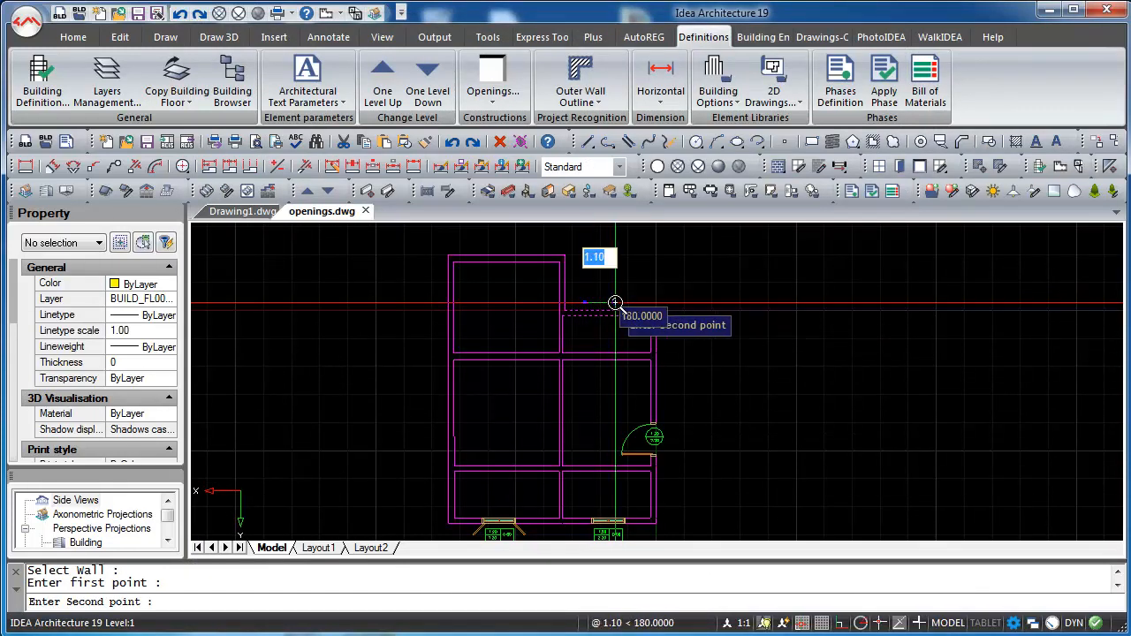
left_click(615, 303)
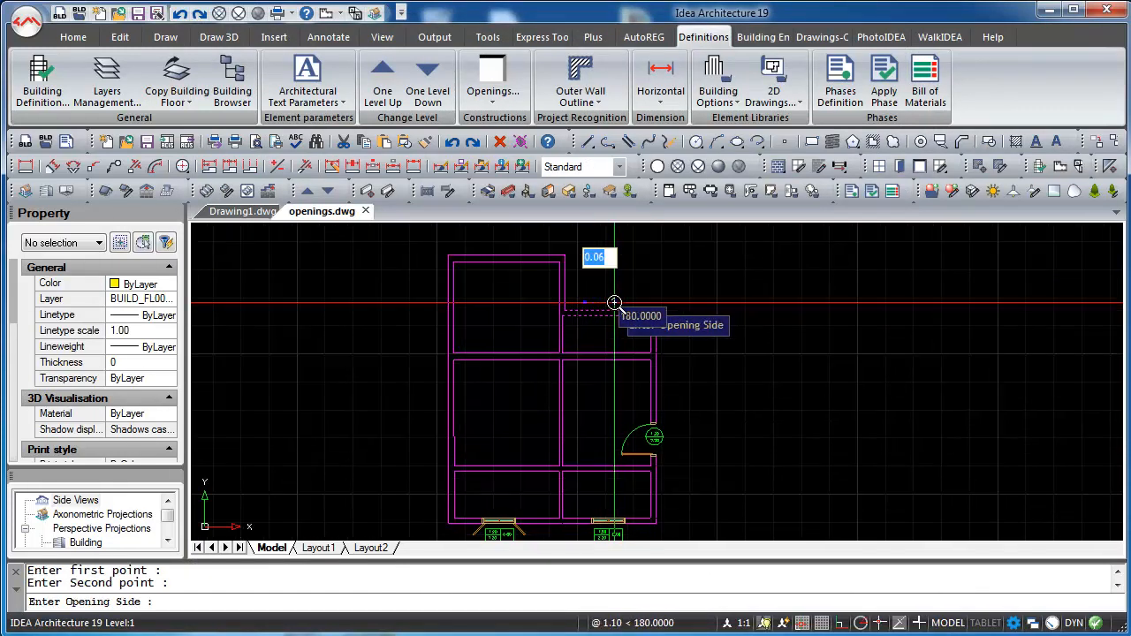
left_click(617, 347)
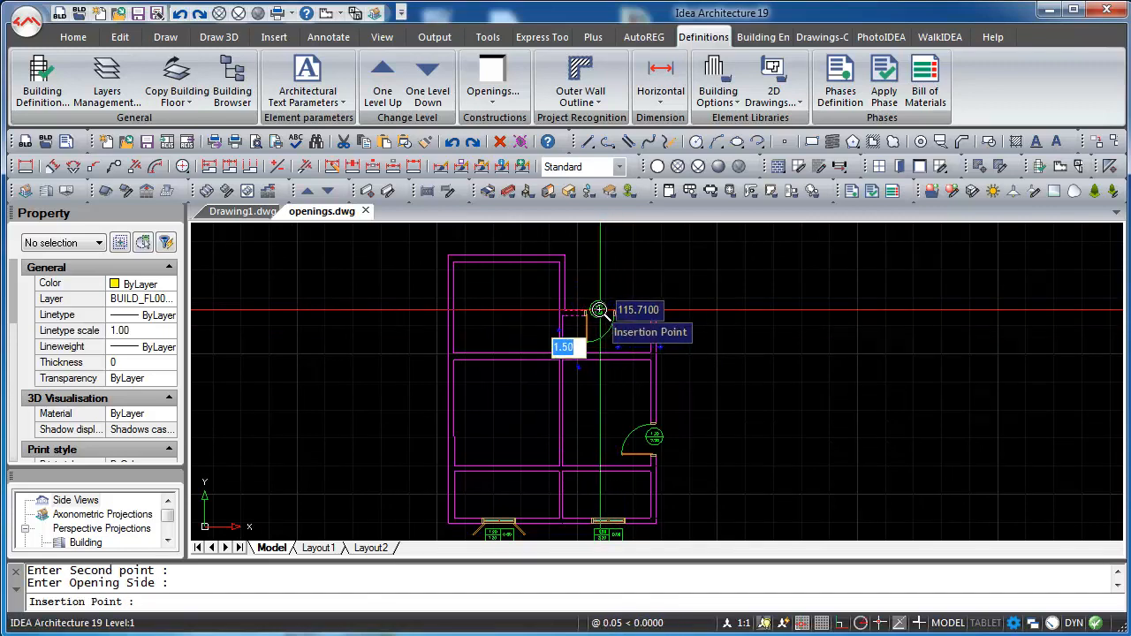
left_click(600, 311)
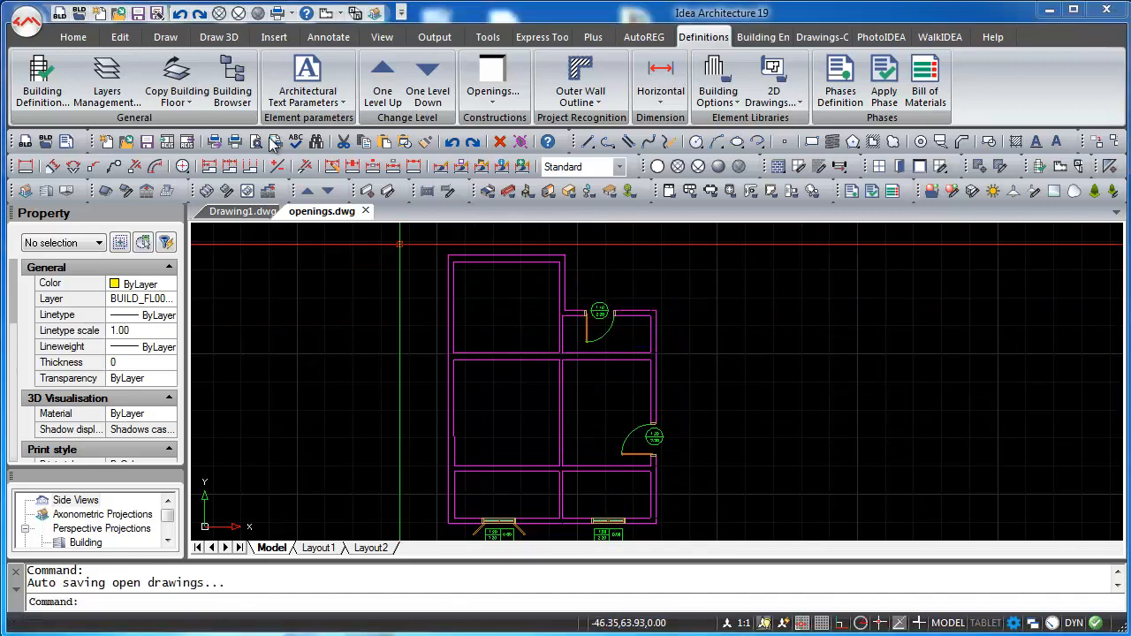
- Turn off the Opening Labels layer for the plan view and save the layer settings
left_click(128, 94)
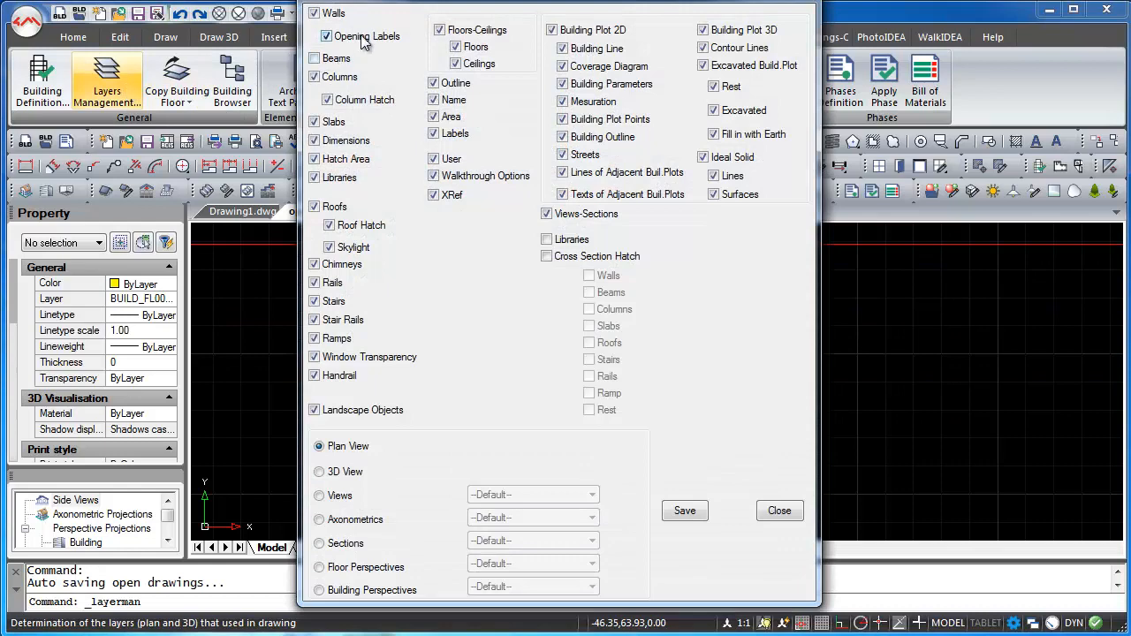
left_click(673, 511)
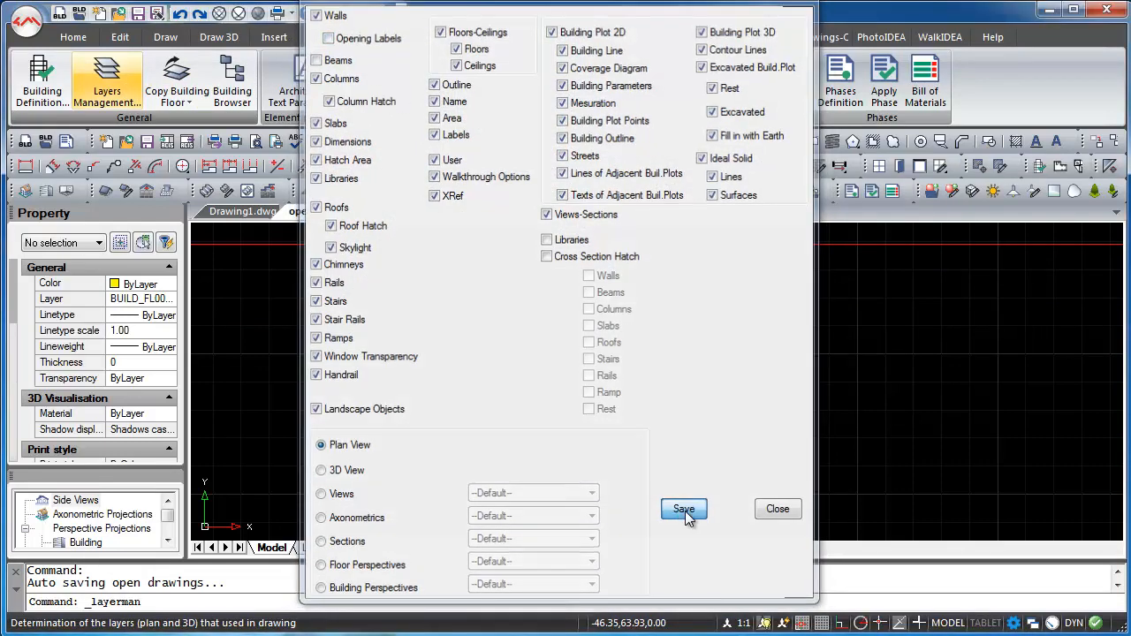
- Copy the door in the upper-right room's top wall into the interior wall between the two middle rooms
left_click(598, 344)
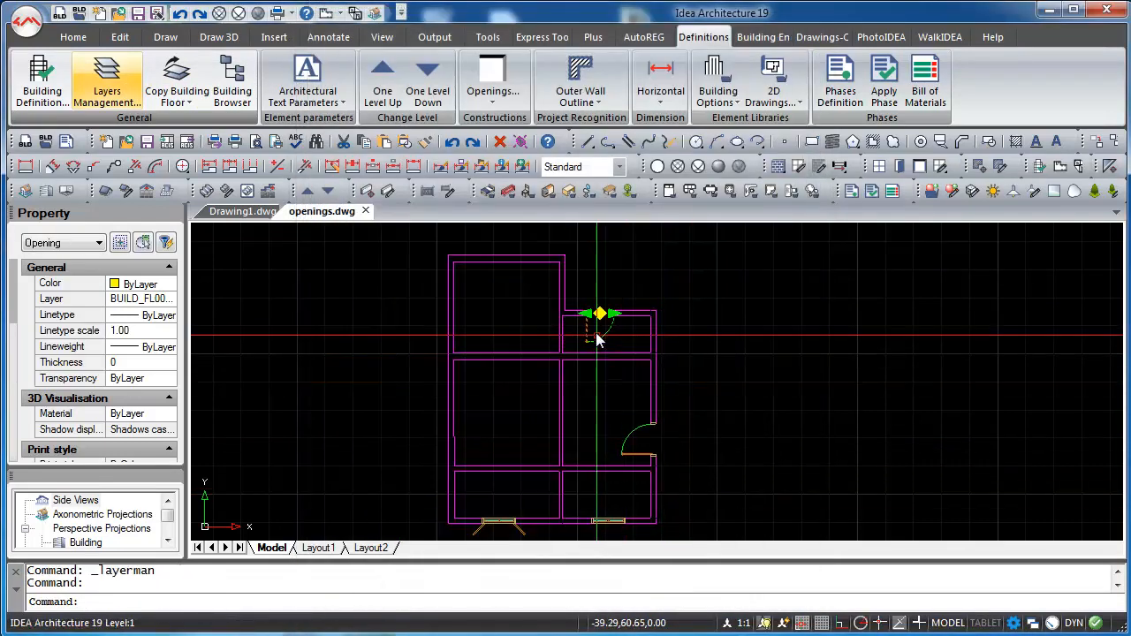
type("cp")
key("Return")
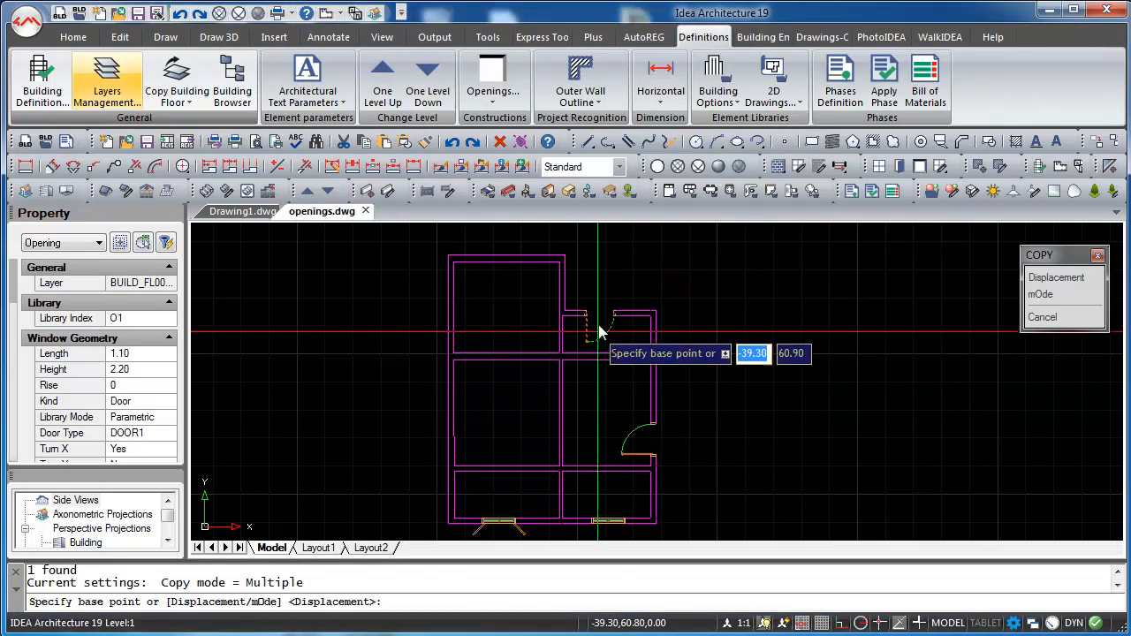
left_click(599, 315)
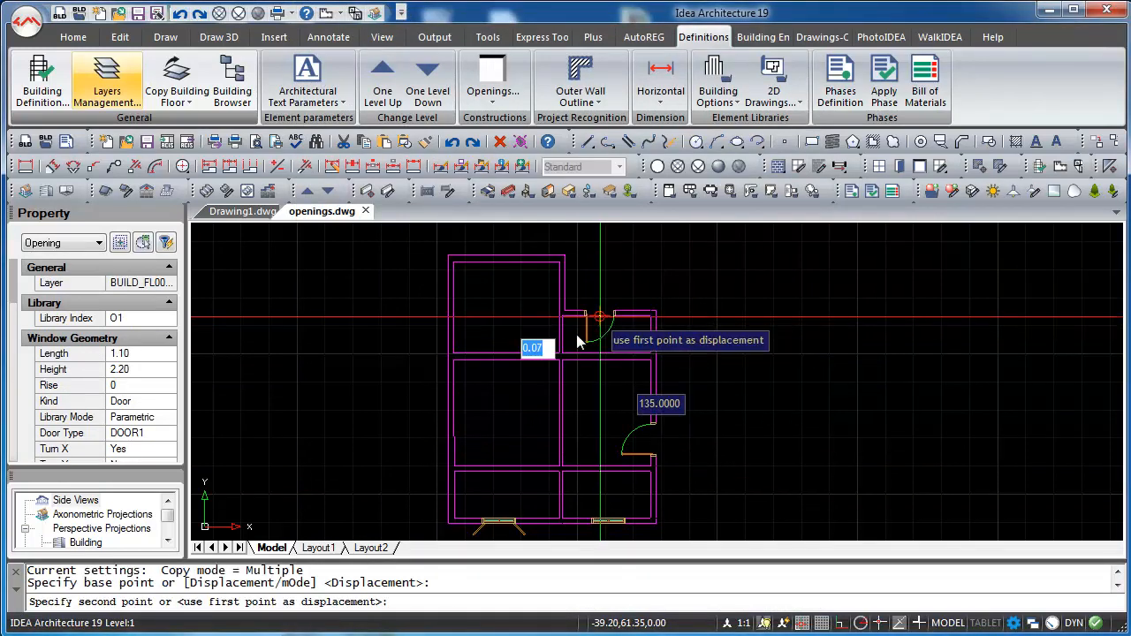
left_click(560, 413)
key("Return")
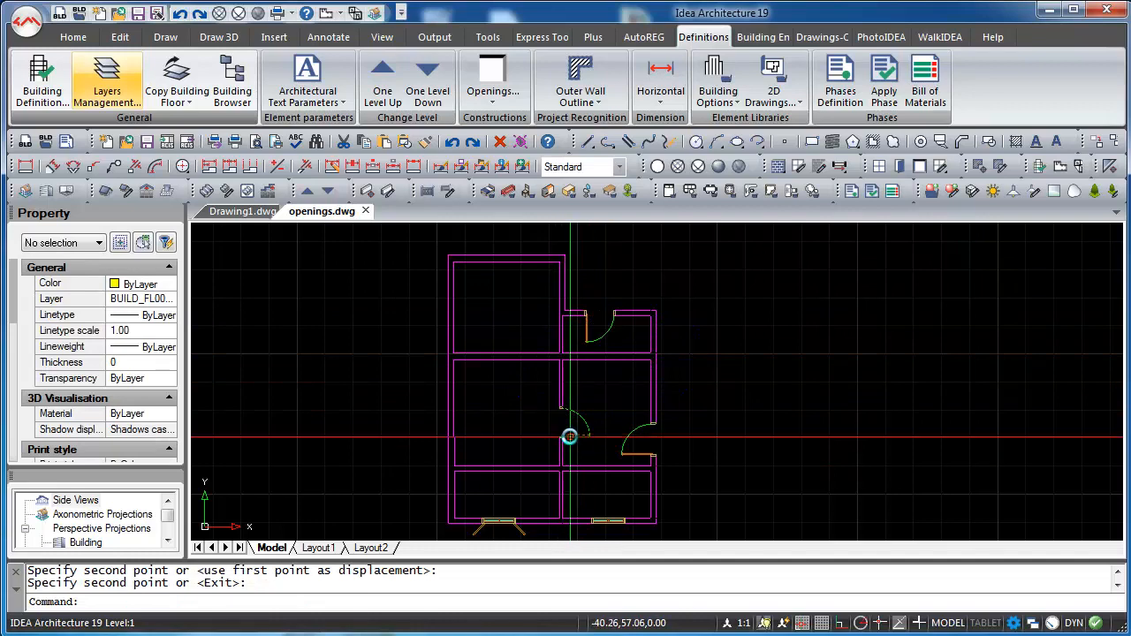
- Turn on Turn X for the copied interior door so that it opens into the middle-left room
scroll(565, 433, "up", 2)
double_click(586, 404)
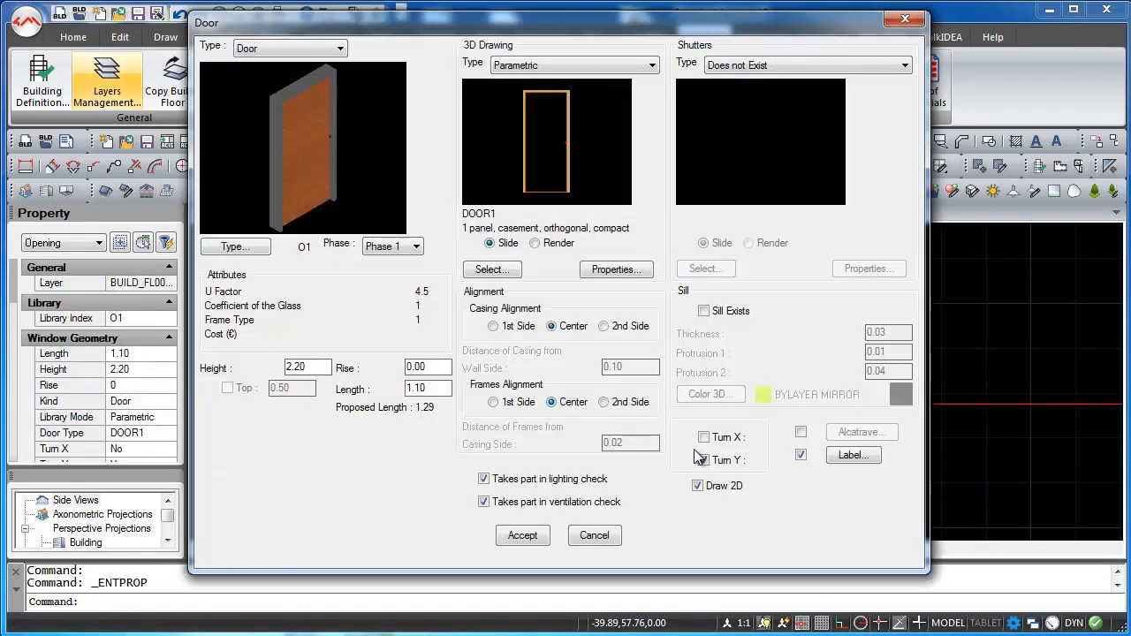
left_click(522, 535)
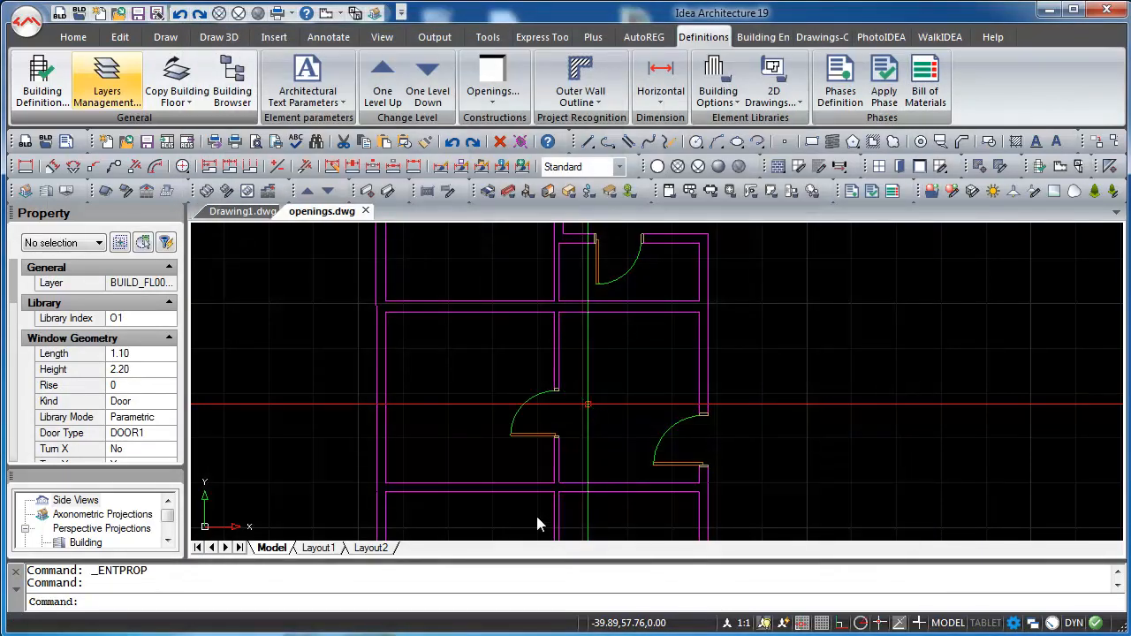
- Edit all three doors together, setting their height to 2.30 and rise to 0.10
scroll(607, 424, "down", 2)
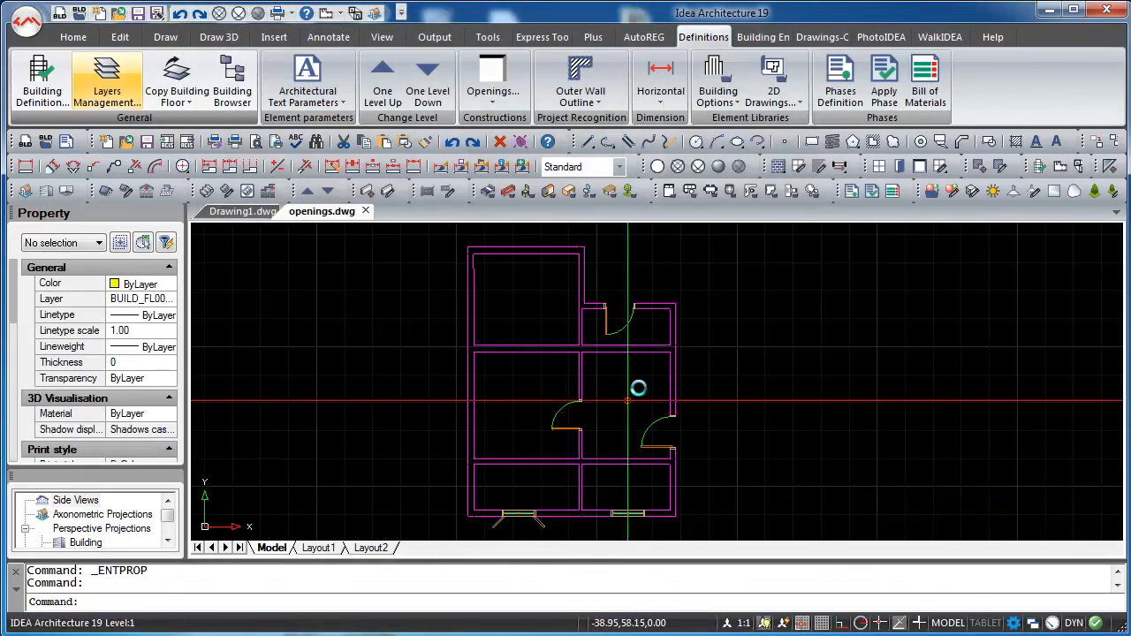
left_click(664, 417)
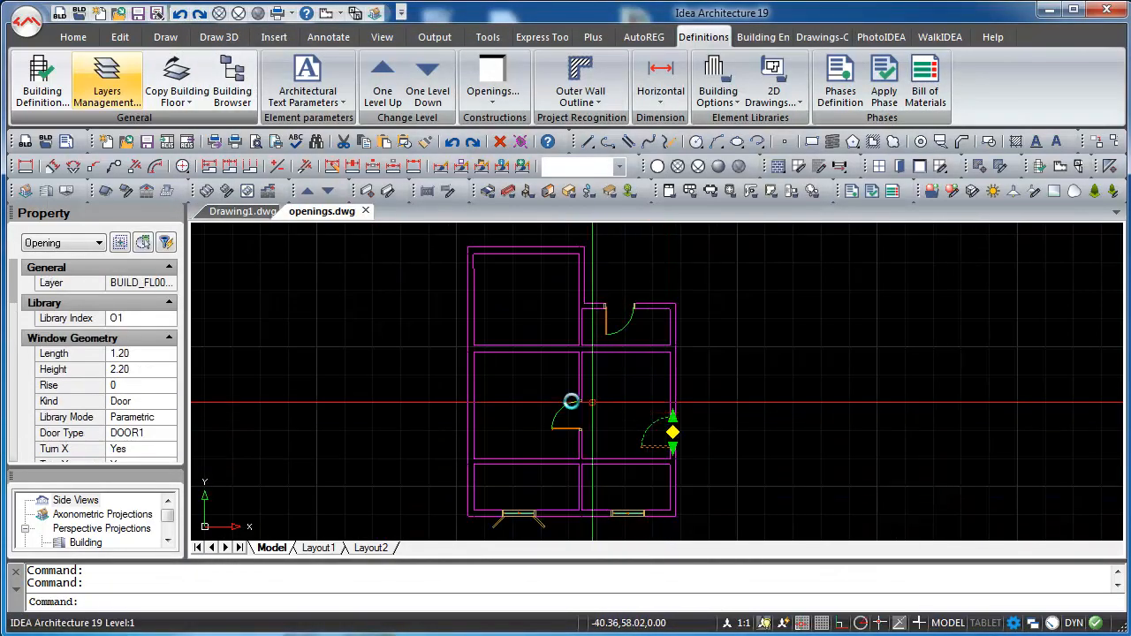
left_click(564, 406)
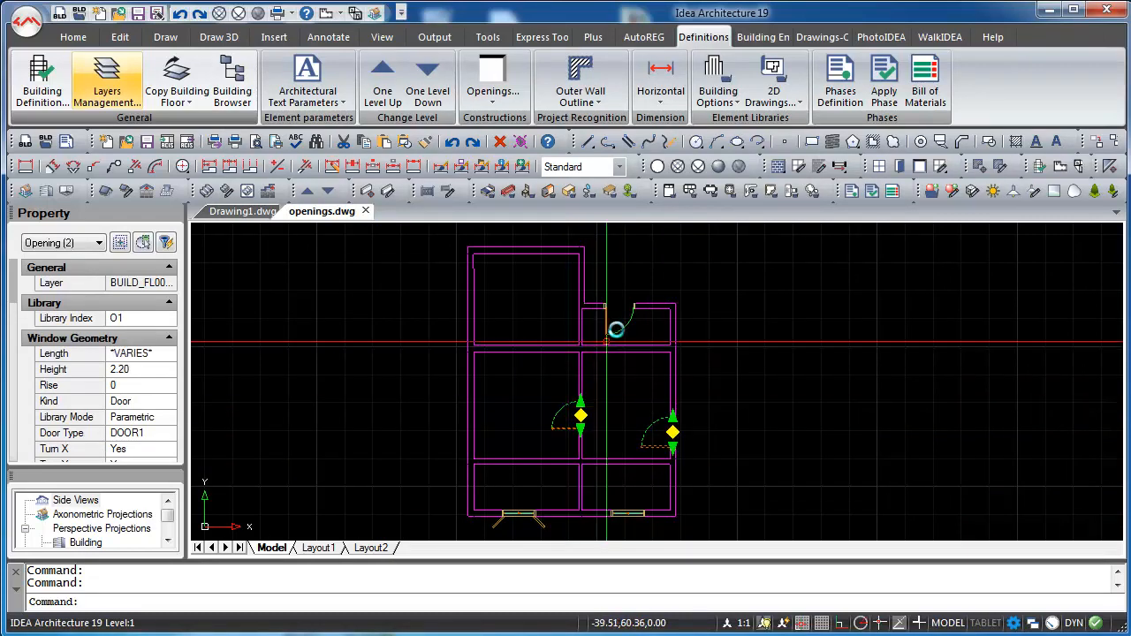
double_click(626, 324)
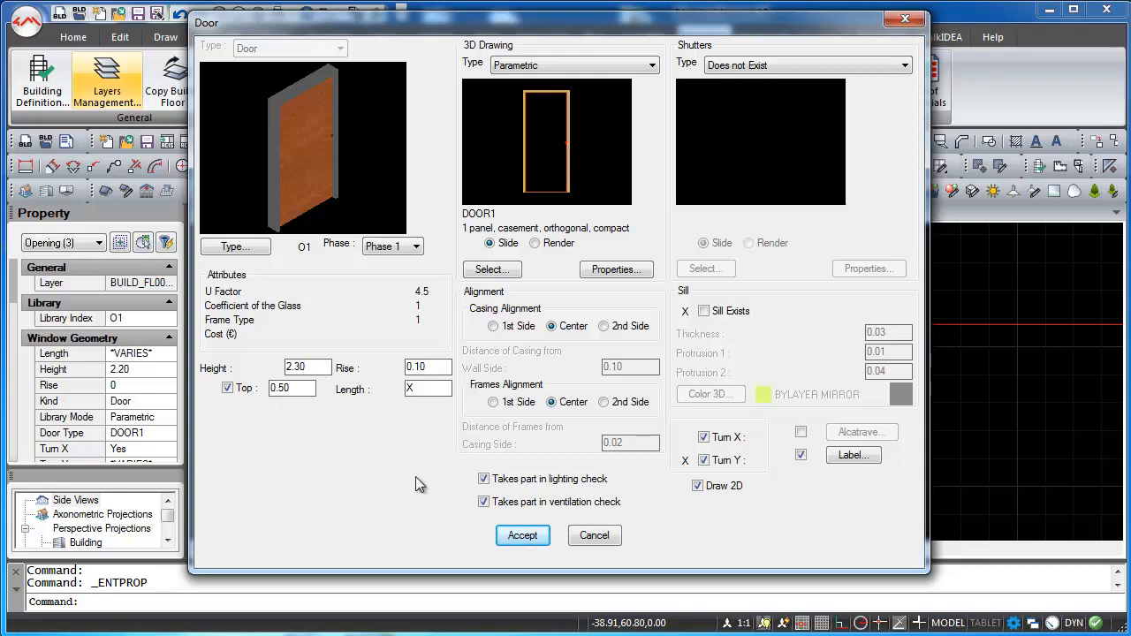
left_click(523, 535)
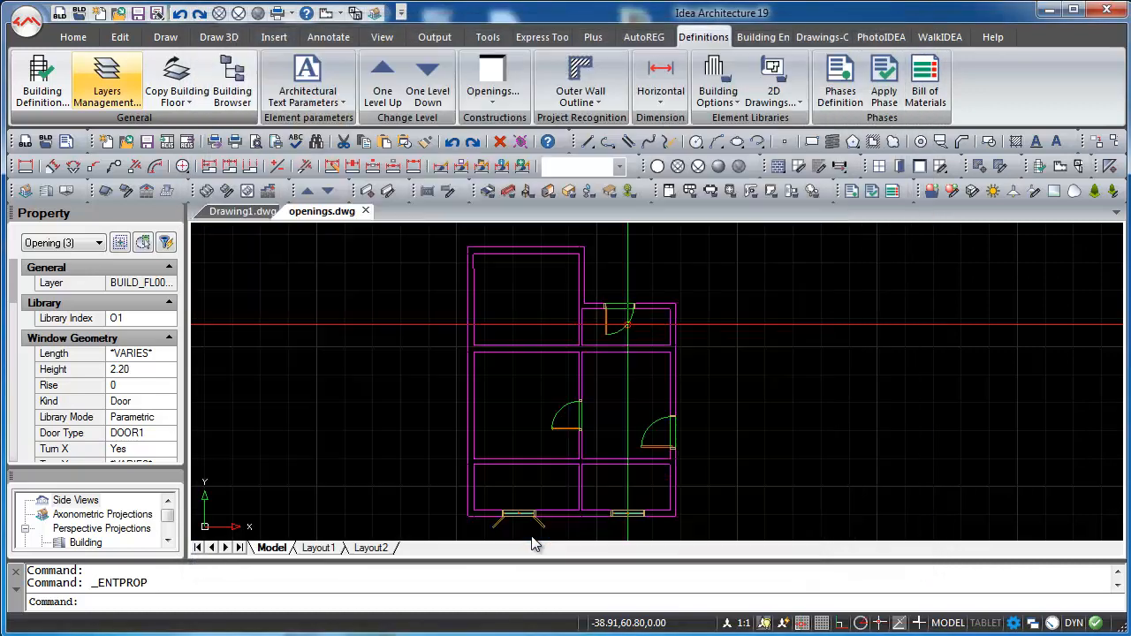
- Switch the building to the 3D view and run the render command on it
left_click(354, 14)
left_click(354, 14)
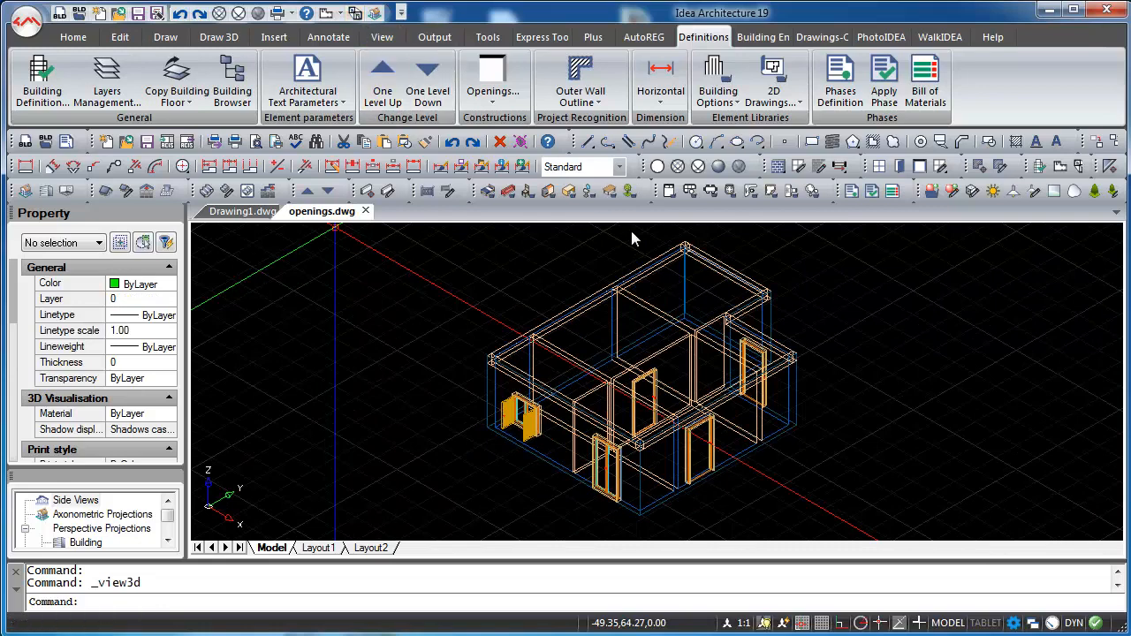
scroll(683, 486, "up", 3)
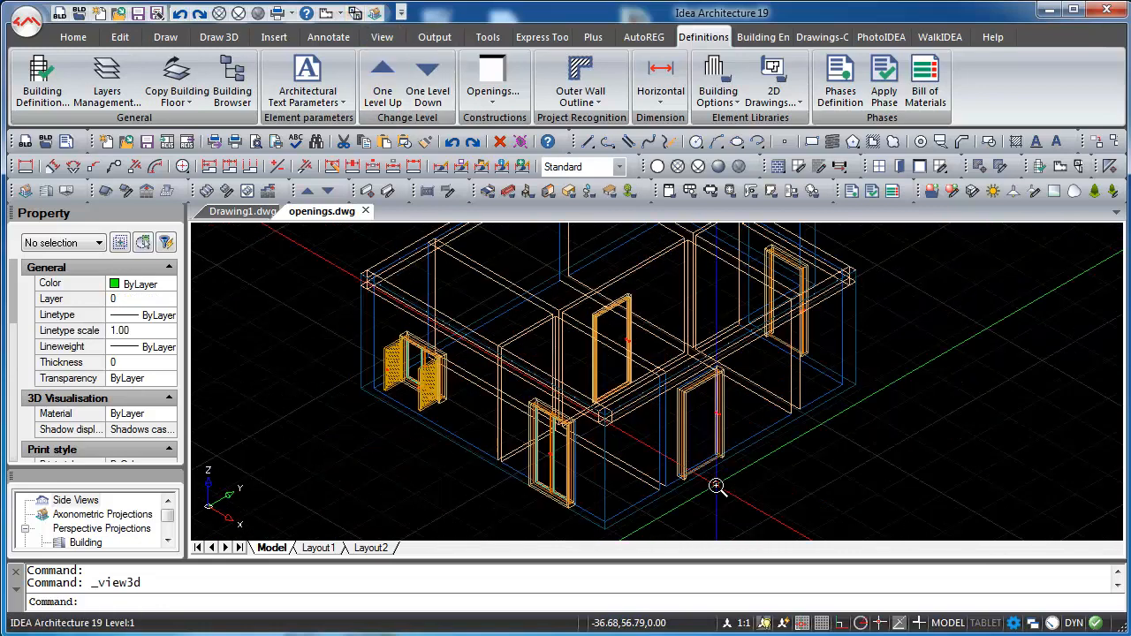
type("rend")
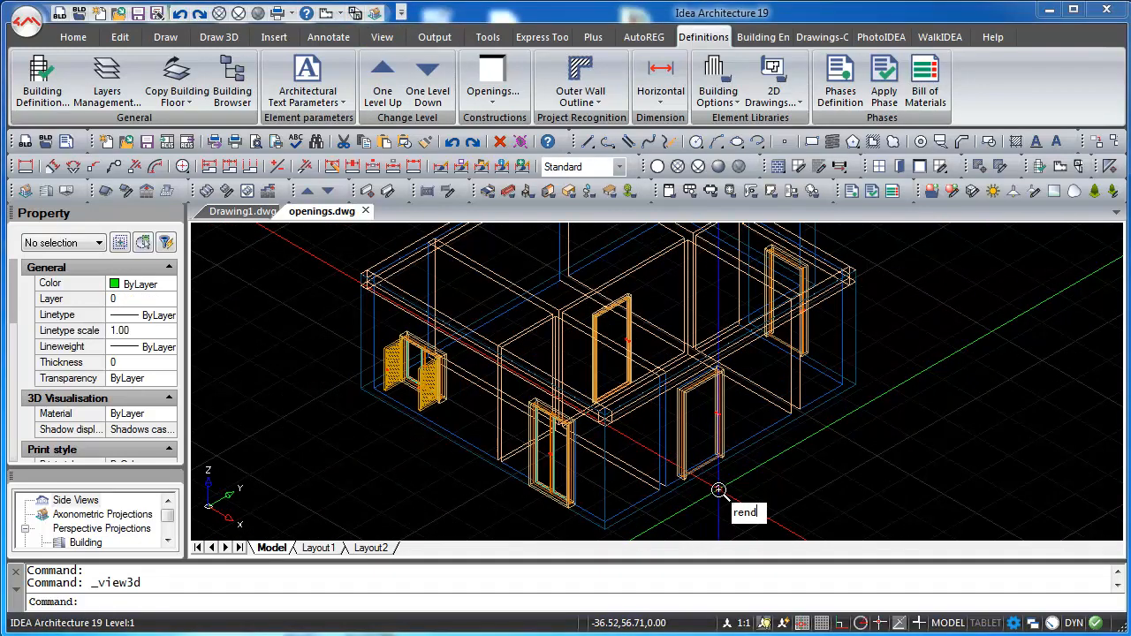
type("er")
key("Return")
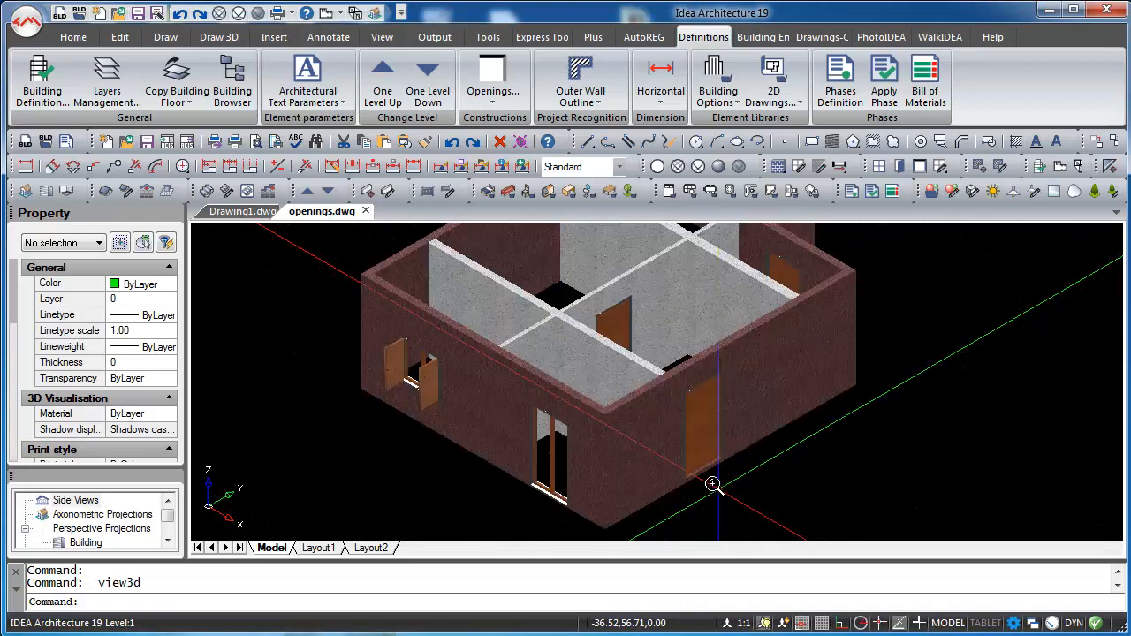
- Change the 3D opening percentage of the door in the outer side wall so it is drawn open
double_click(724, 455)
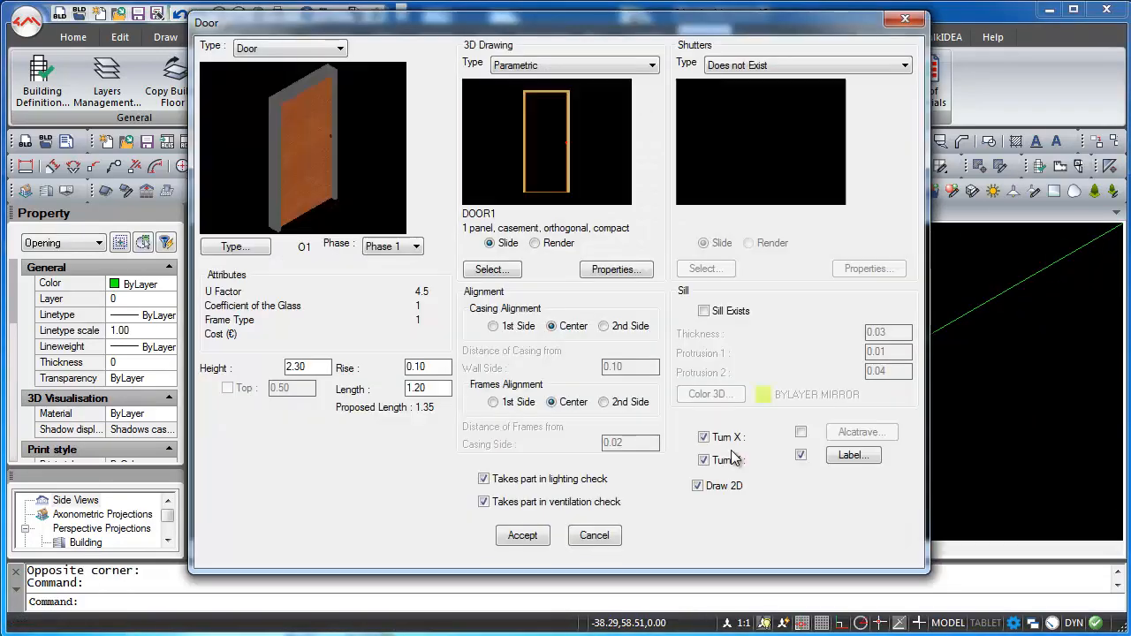
left_click(608, 270)
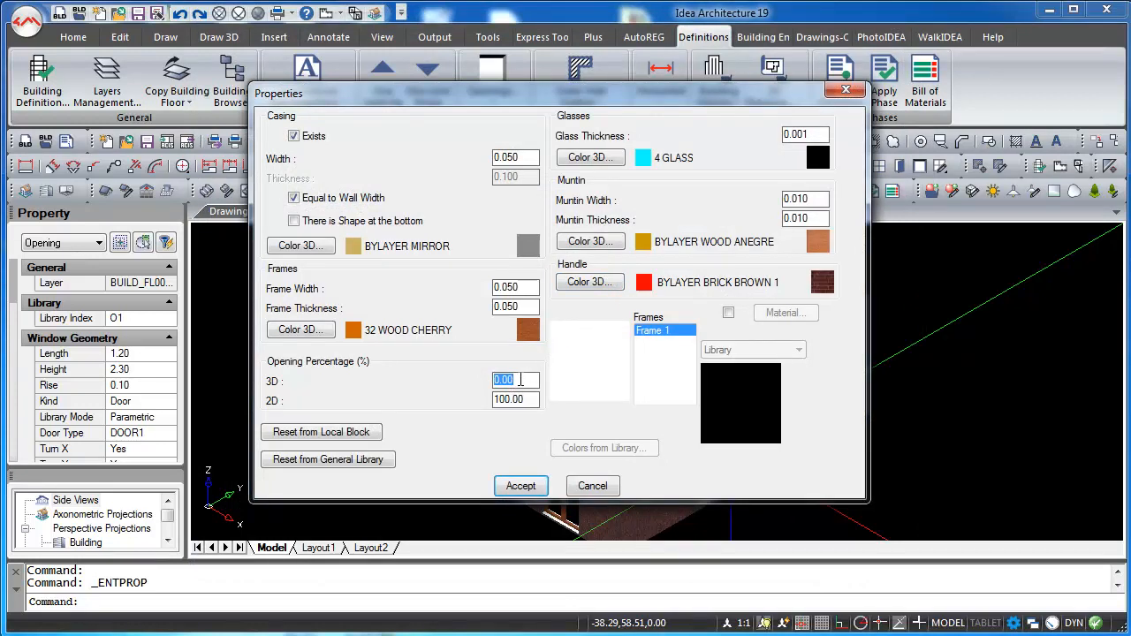
left_click(524, 492)
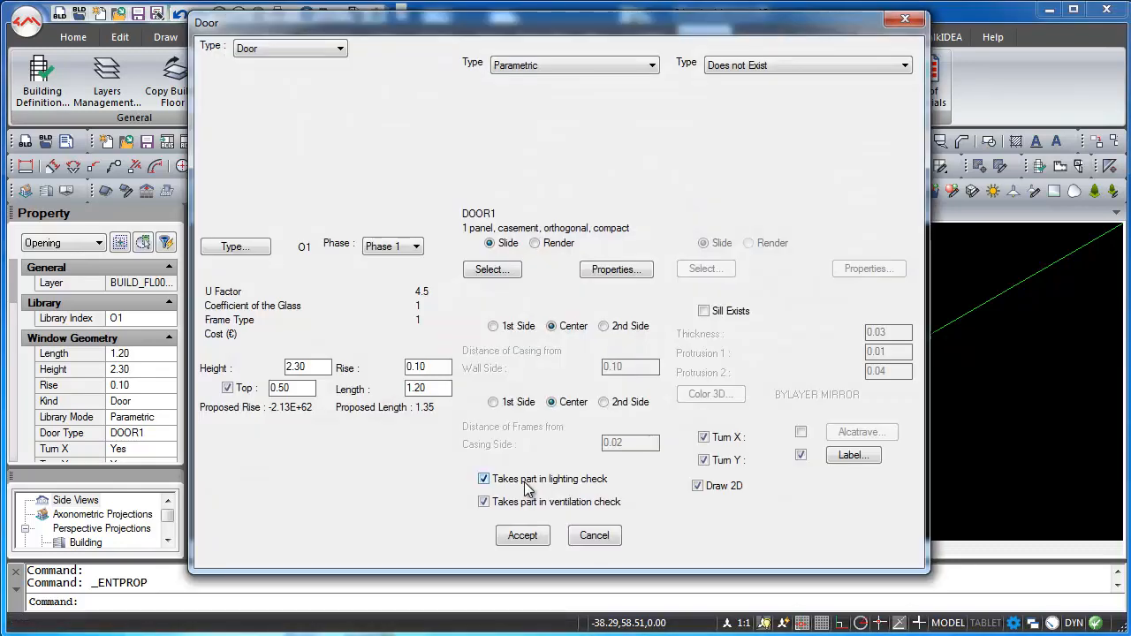
left_click(522, 536)
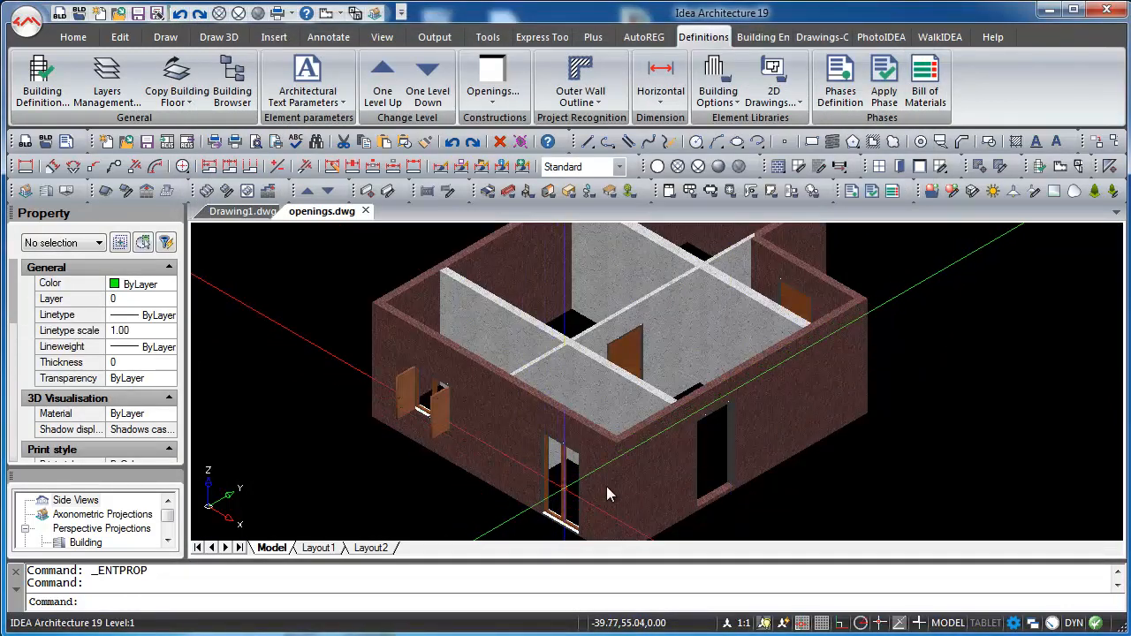
- Set the full-height WIND3 window in the front wall to length 2.00 and height 2.10
middle_click_drag(608, 495, 683, 493, "shift")
scroll(613, 433, "down", 3)
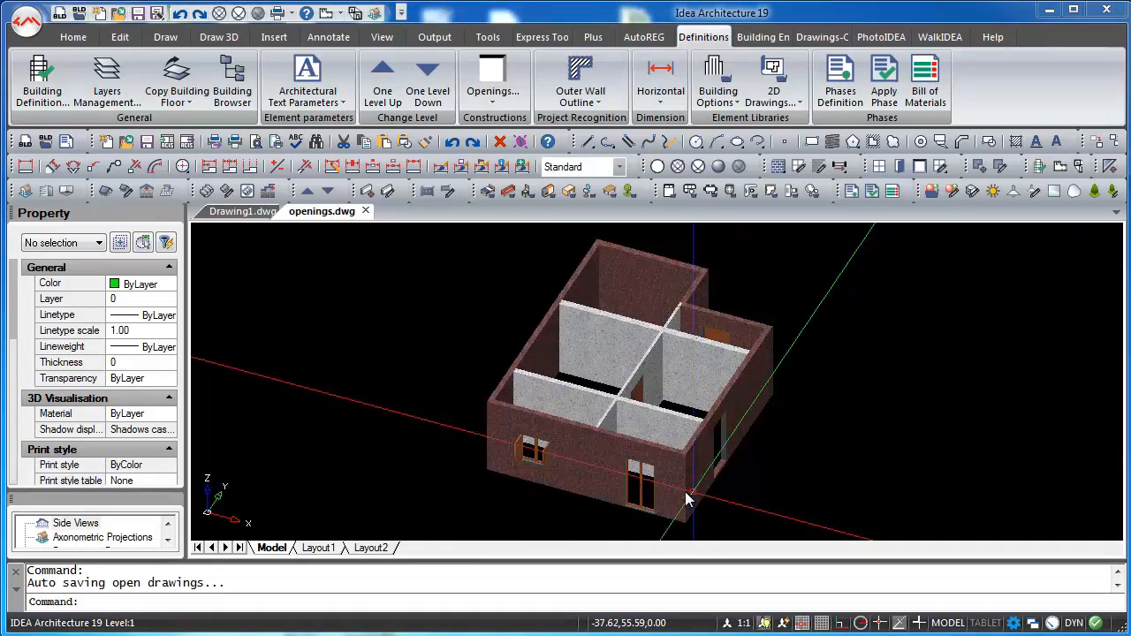
left_click(640, 486)
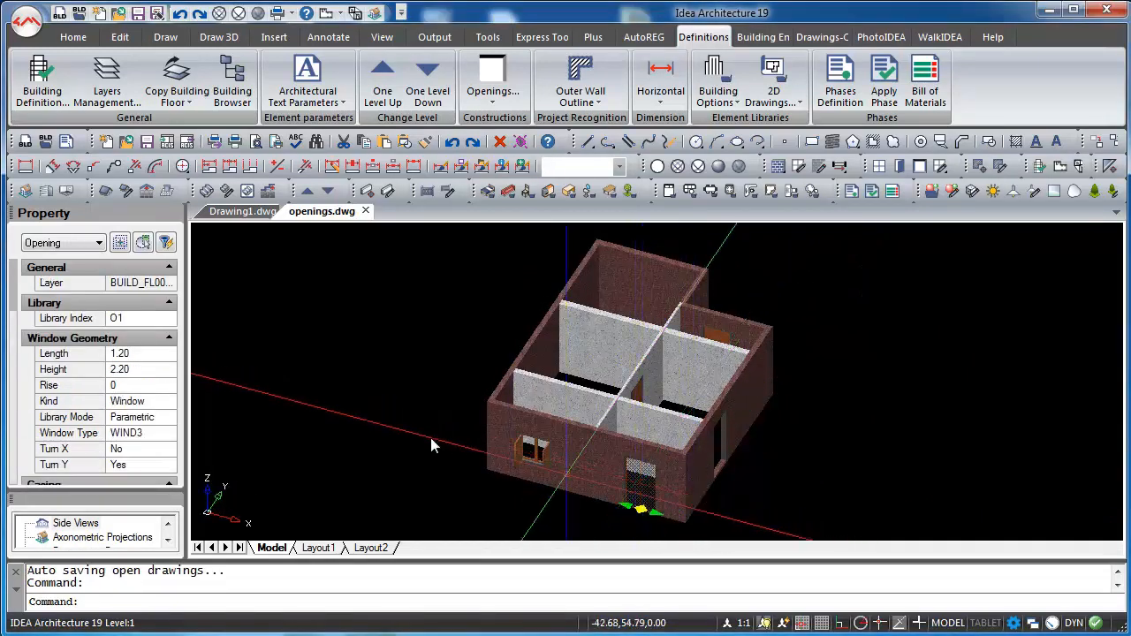
left_click(132, 354)
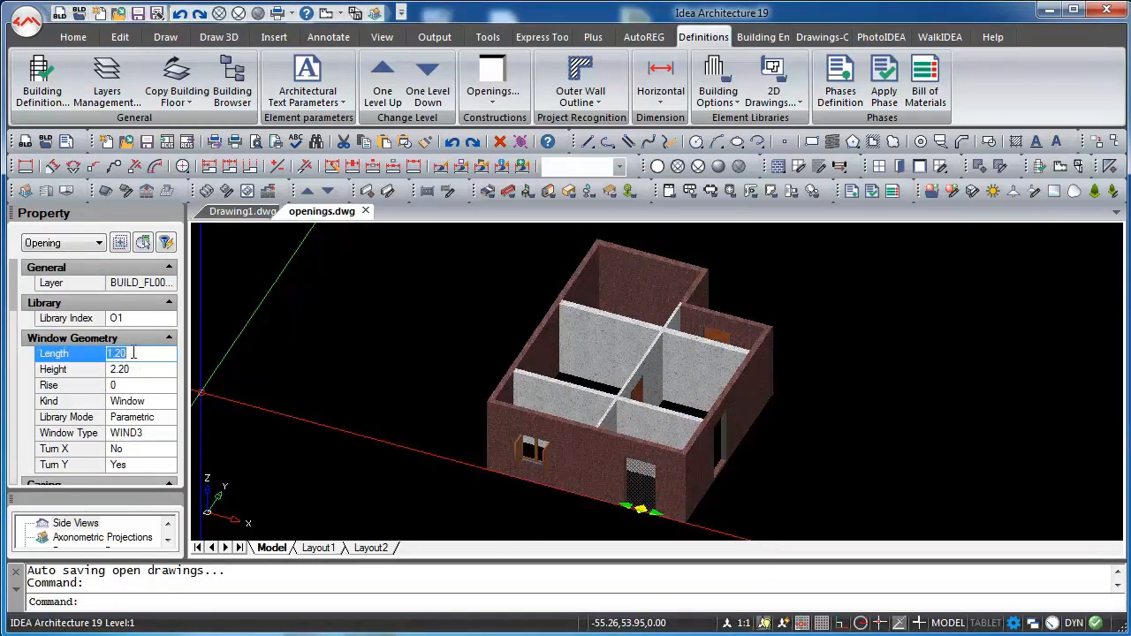
key("Return")
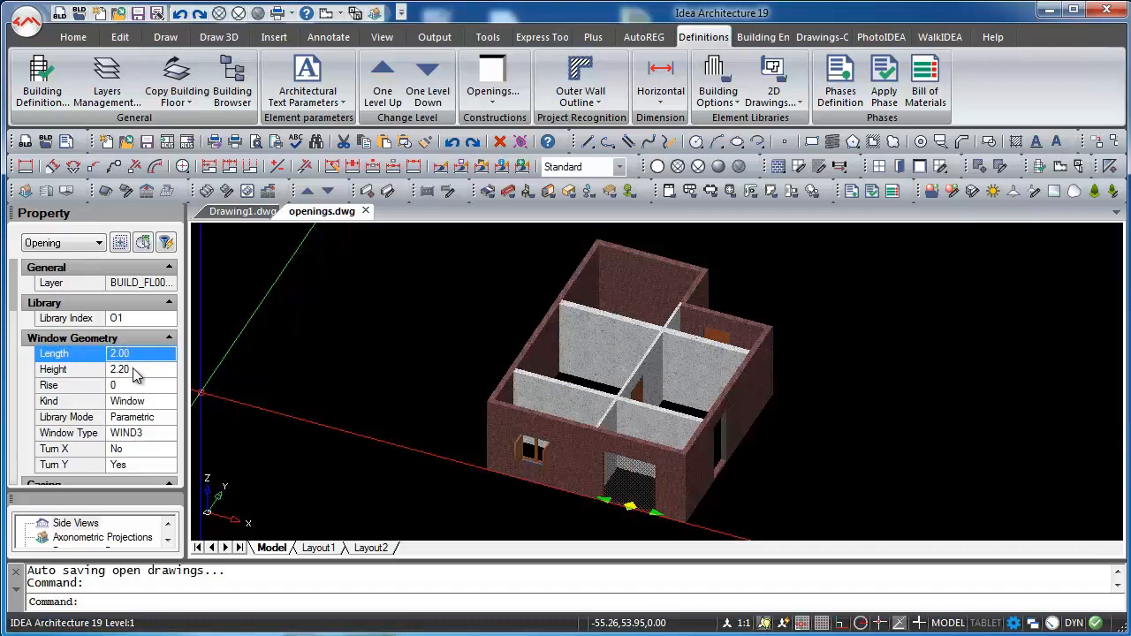
left_click(134, 369)
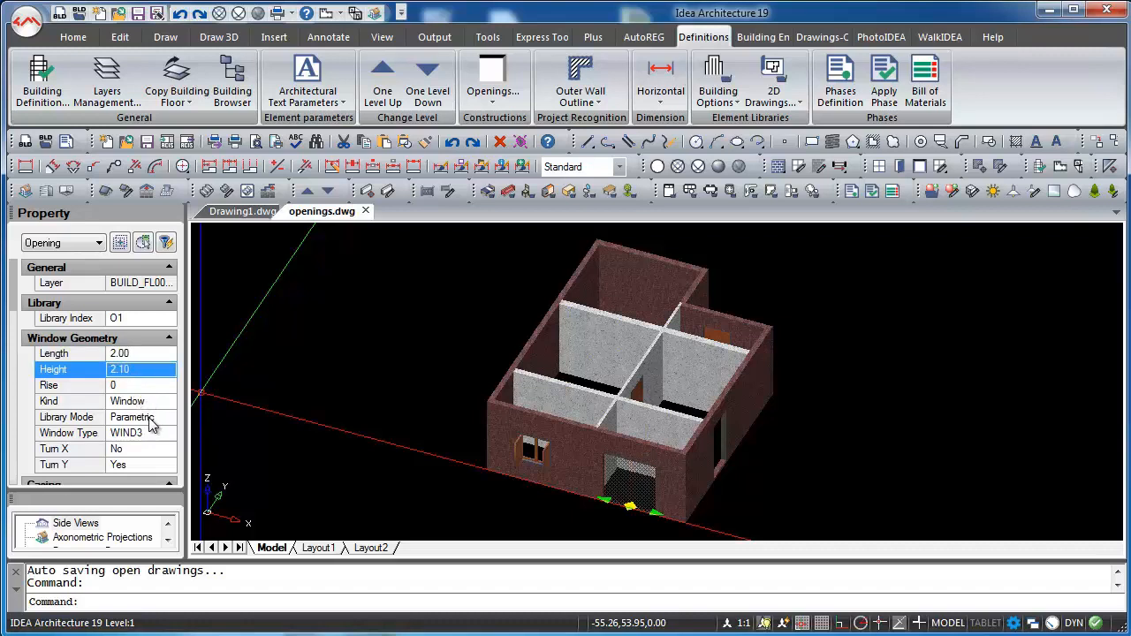
- Review the selected window's remaining properties, from casing, frames, muntins and glass to sill, alcatrave, shutters, checks and phase
scroll(154, 446, "down", 1)
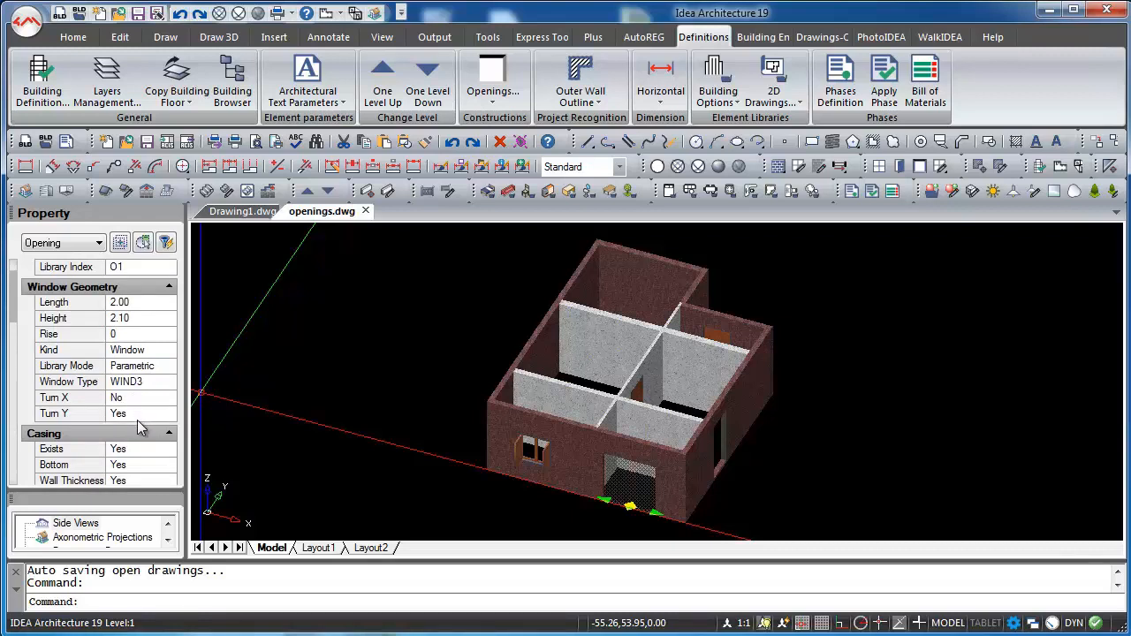
scroll(139, 428, "down", 5)
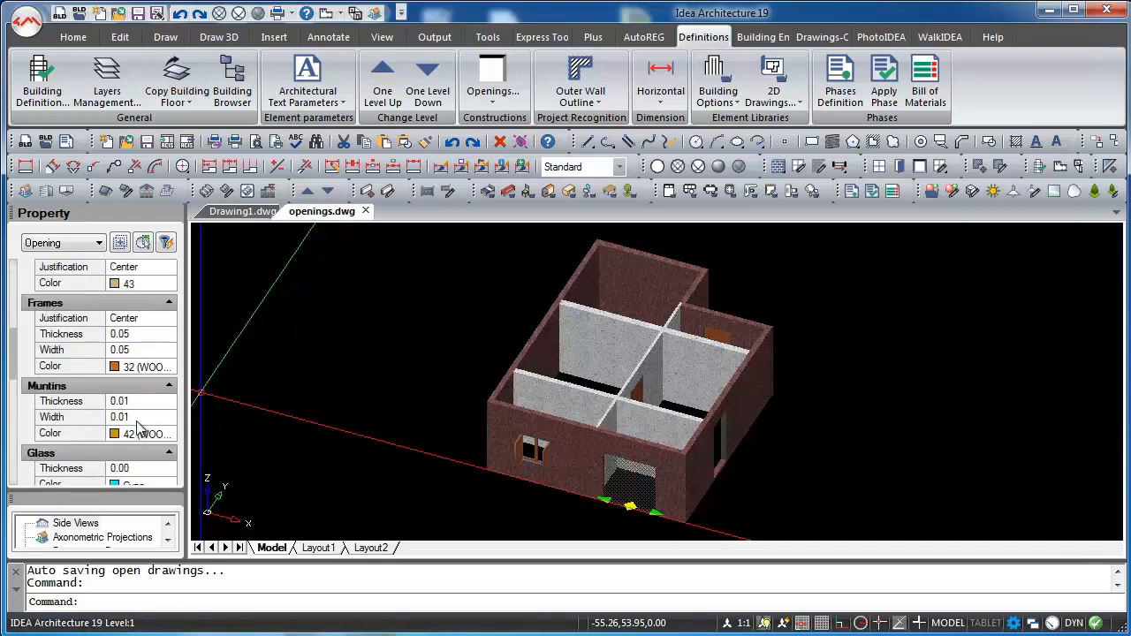
scroll(139, 427, "down", 7)
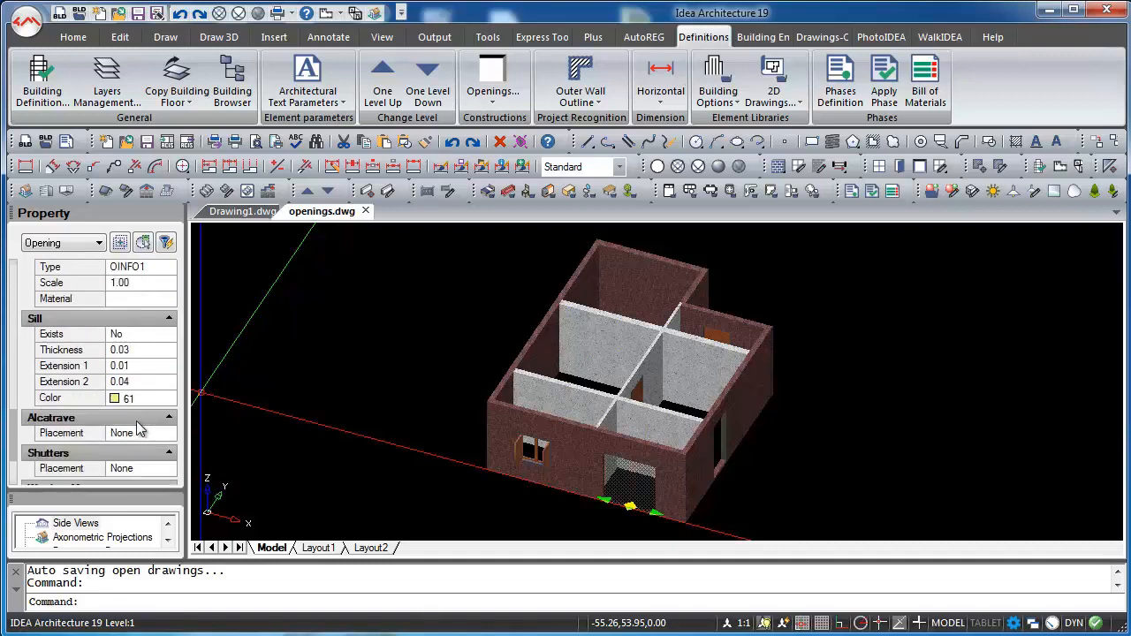
scroll(139, 427, "down", 2)
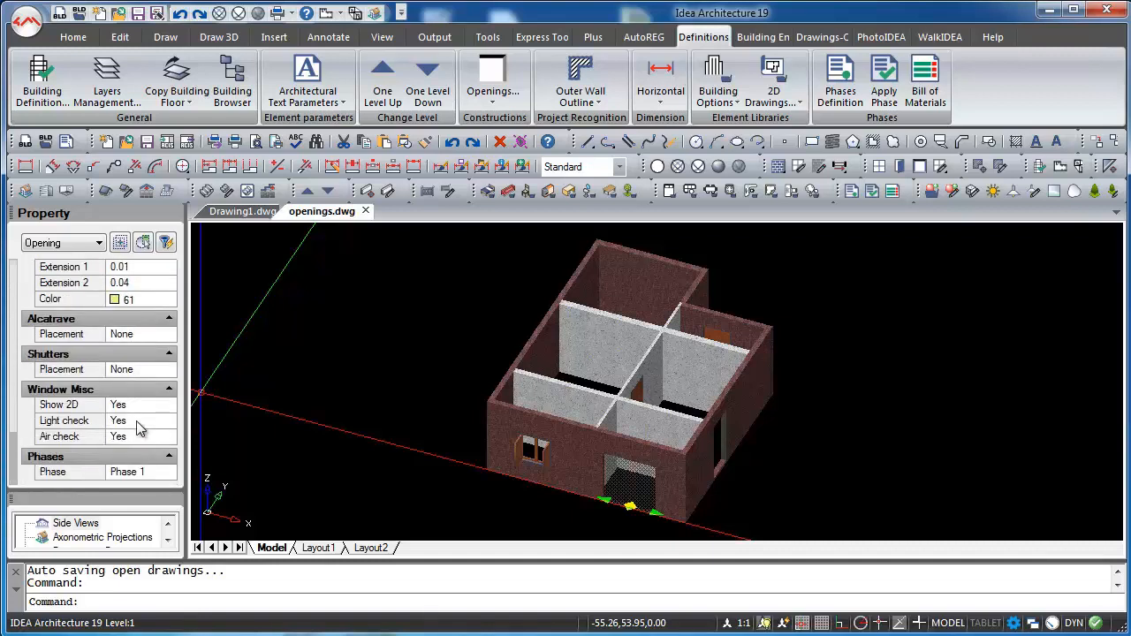
- Stretch the selected window to about 2.76 long and move it along the front wall towards the building's nearest corner
left_click(604, 505)
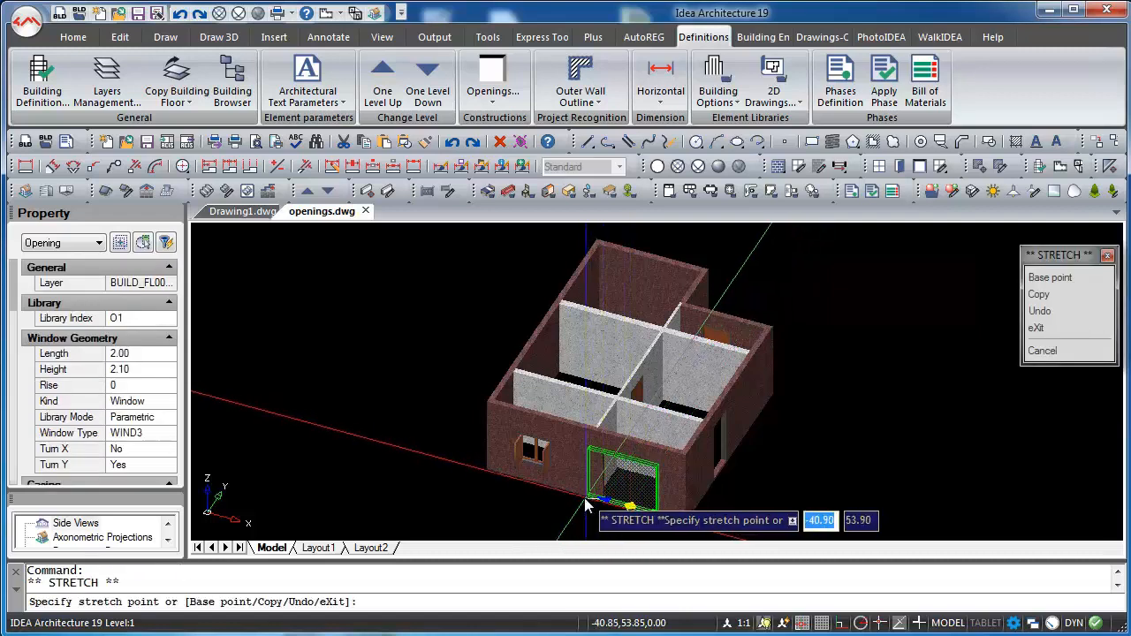
left_click(583, 502)
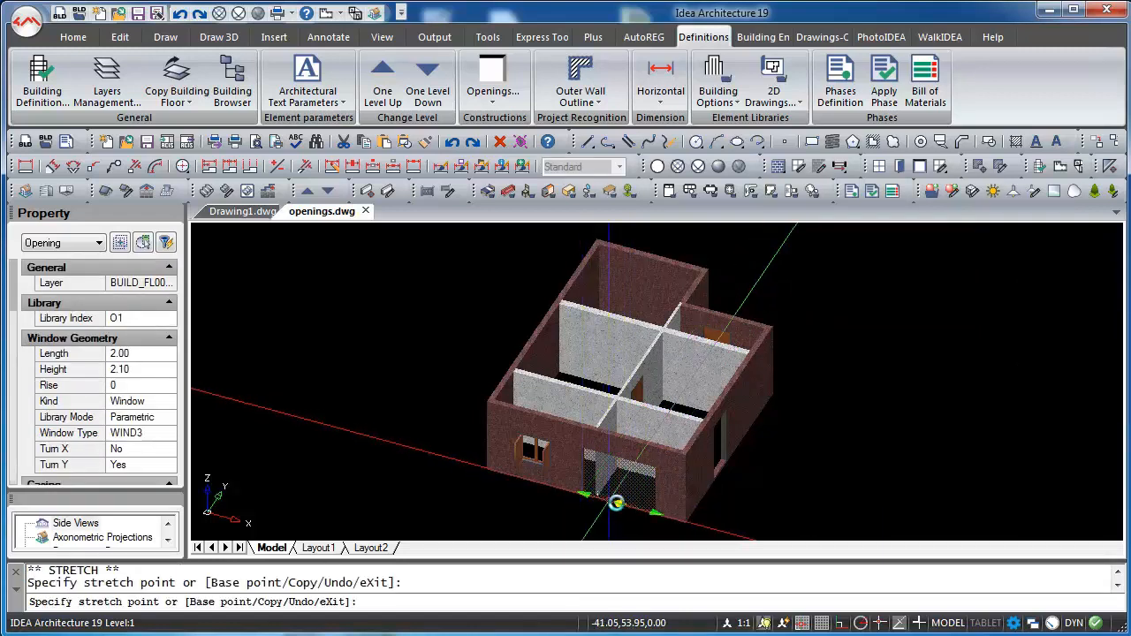
left_click(617, 504)
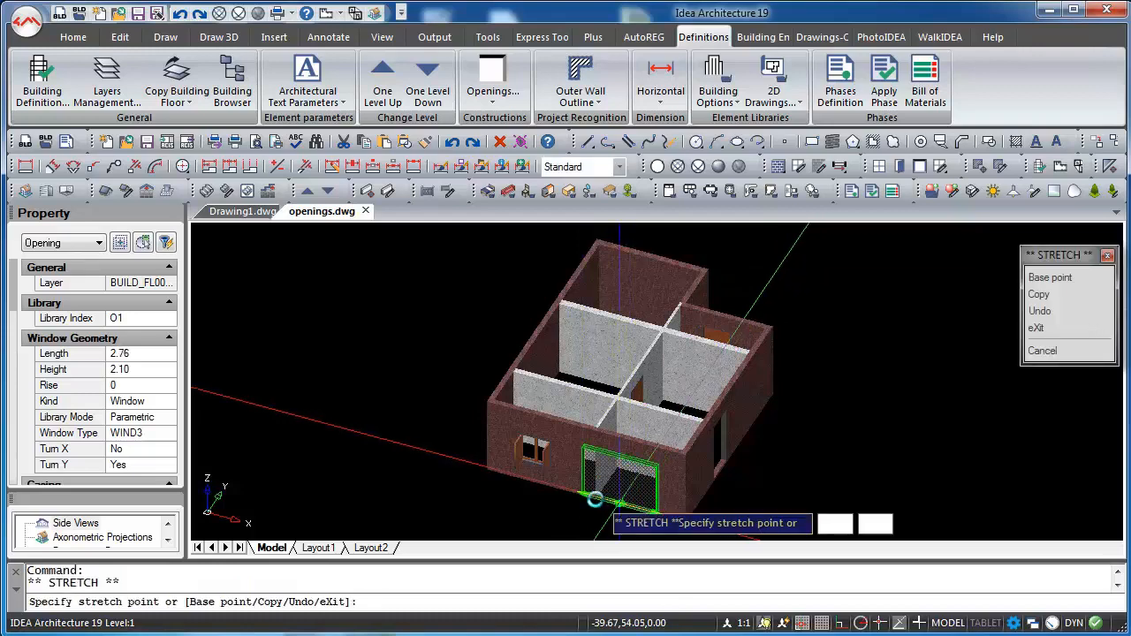
left_click(596, 497)
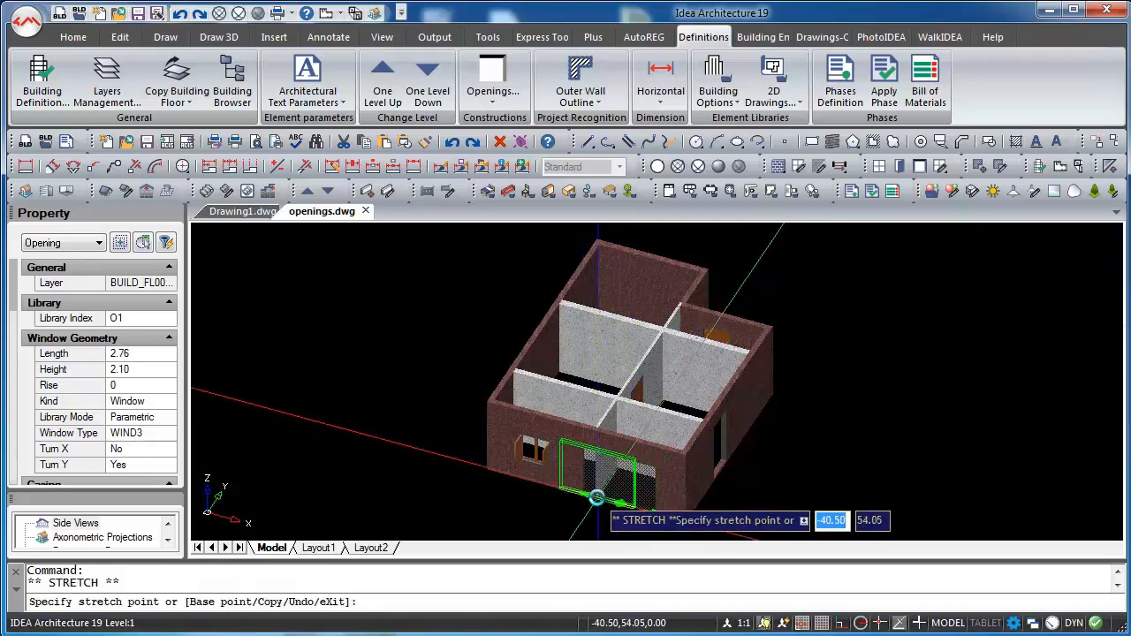
left_click(596, 498)
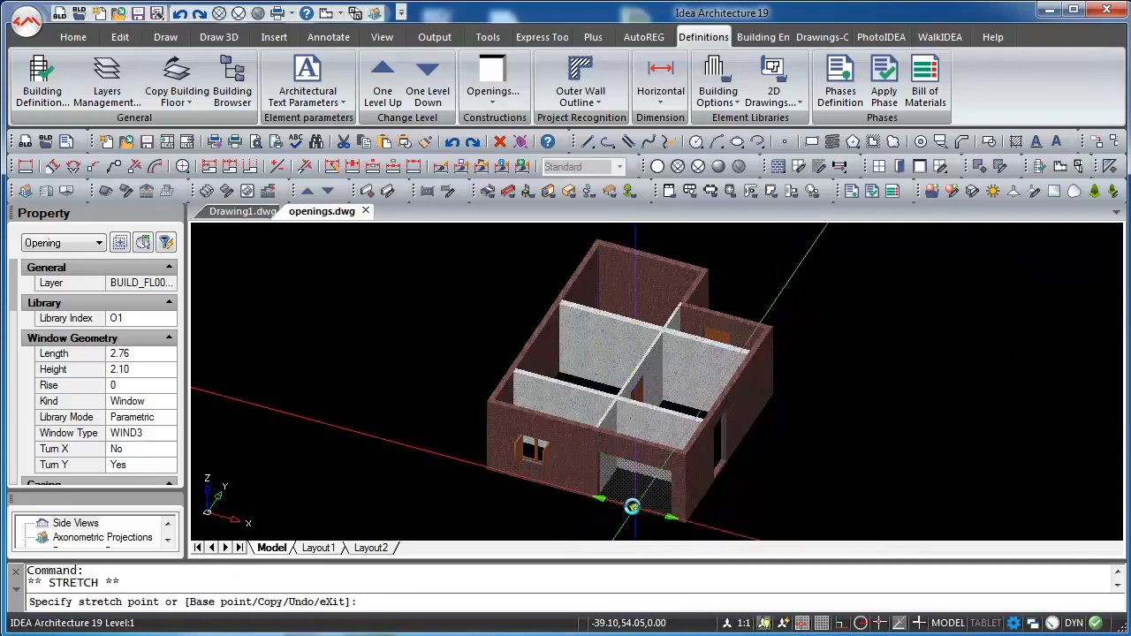
left_click(632, 506)
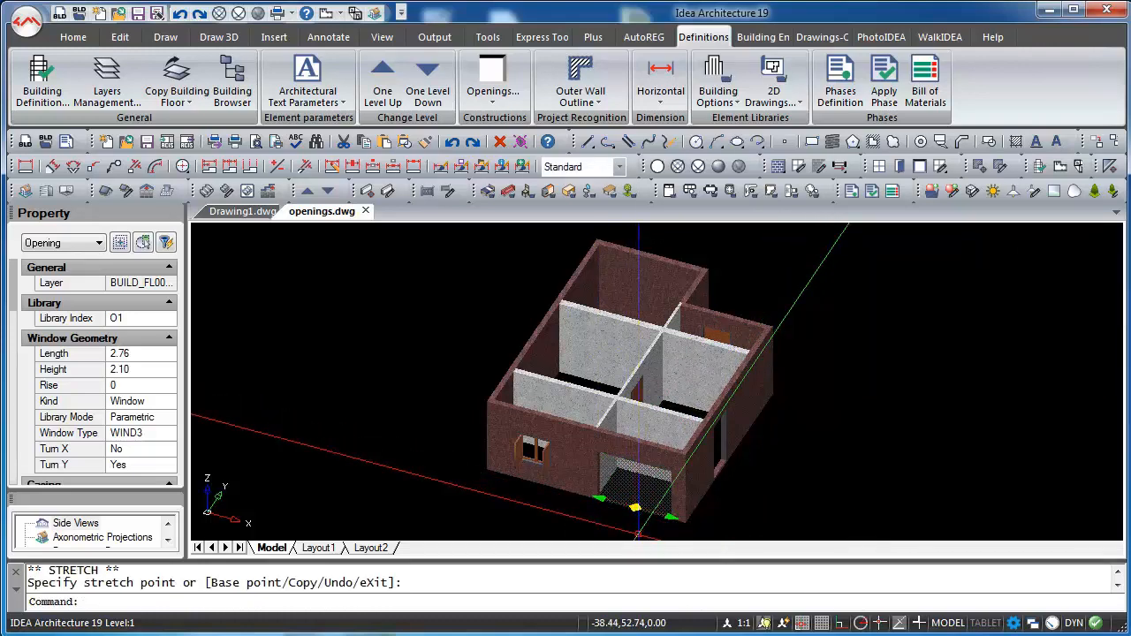